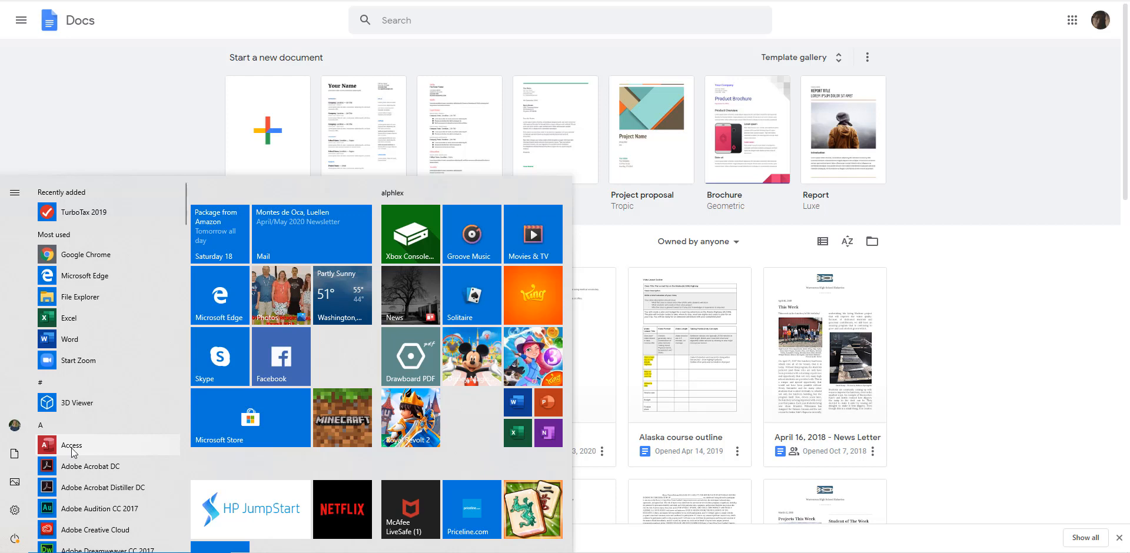
- Examine the list of available Google apps, from Account and Search through Classroom, Earth and Collections
left_click(89, 109)
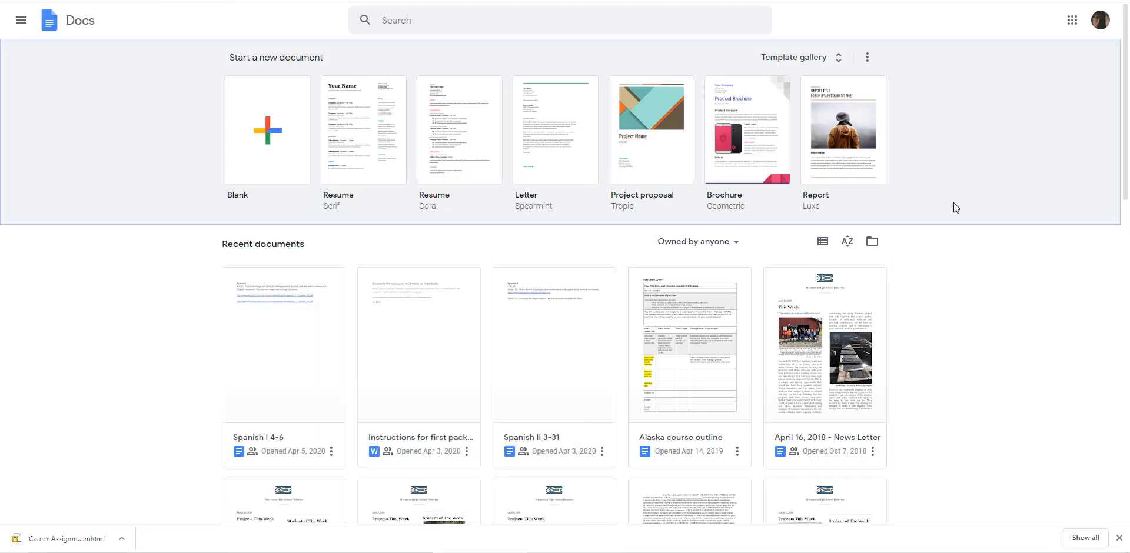
left_click(1072, 26)
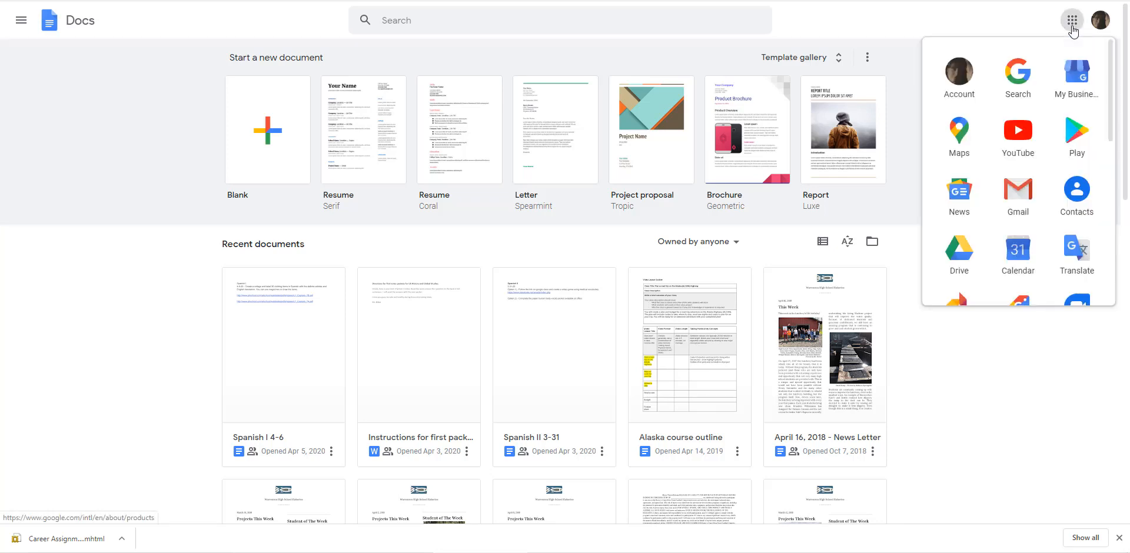
left_click(1029, 19)
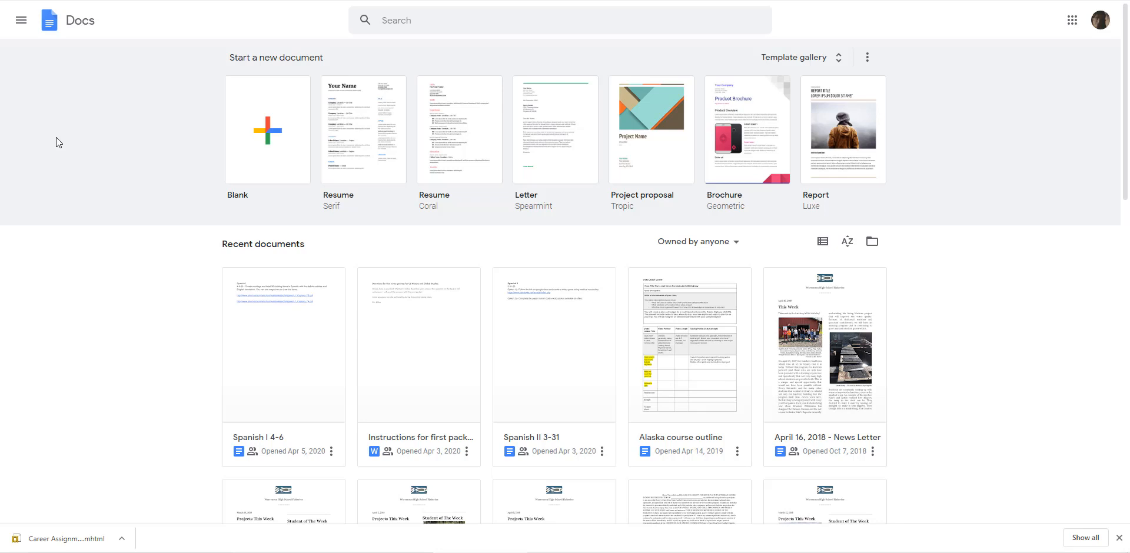
left_click(1072, 23)
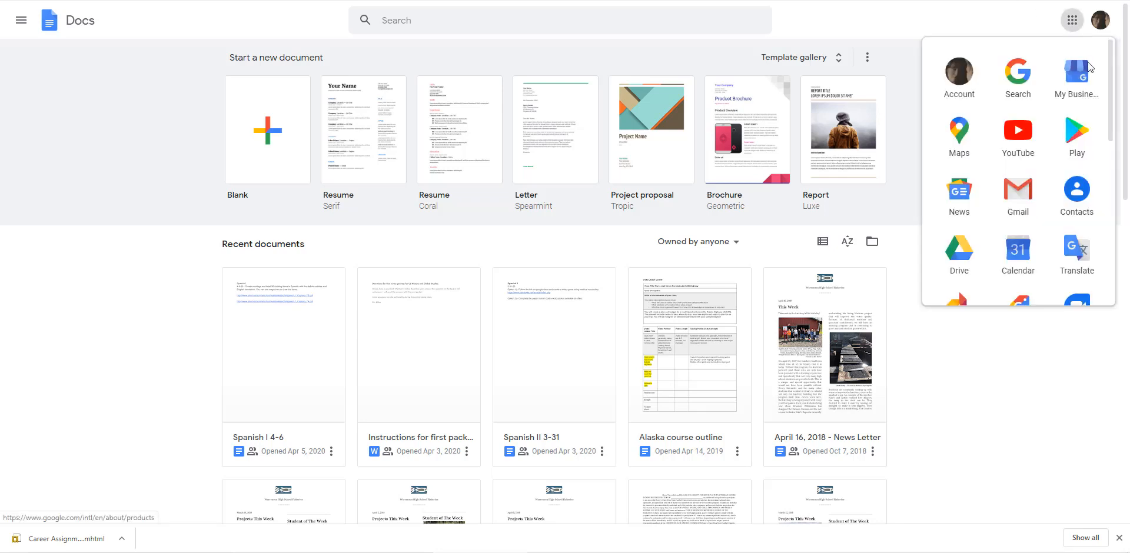
scroll(1102, 205, "down", 3)
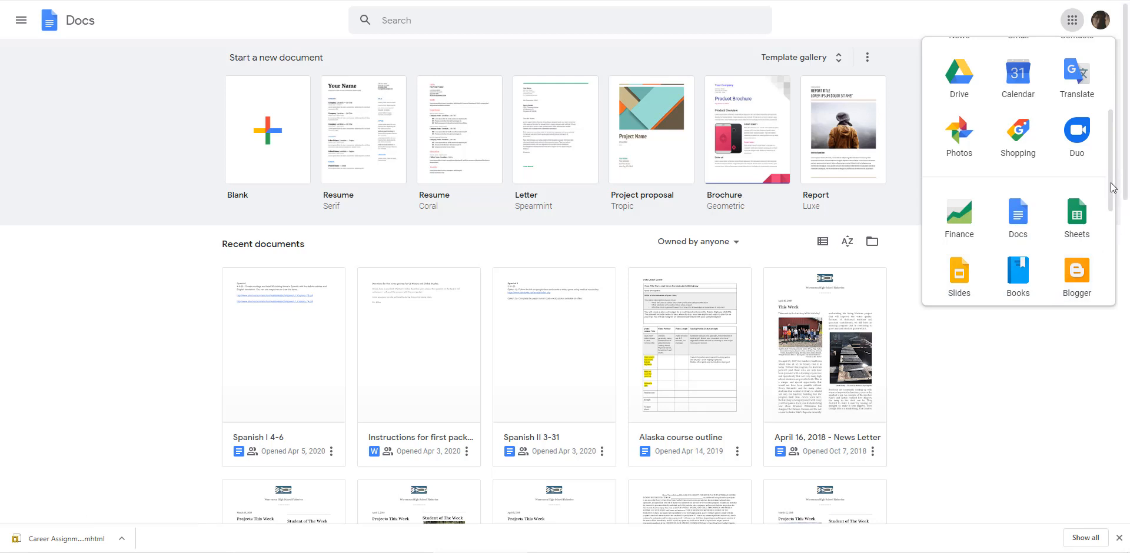
left_click_drag(1110, 189, 1107, 252)
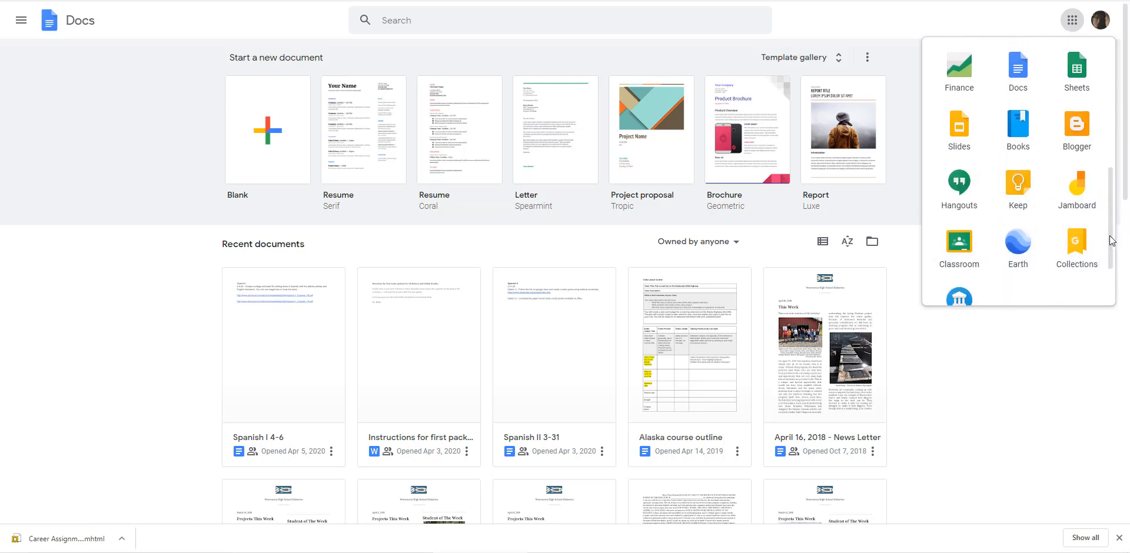
left_click_drag(1112, 246, 1114, 98)
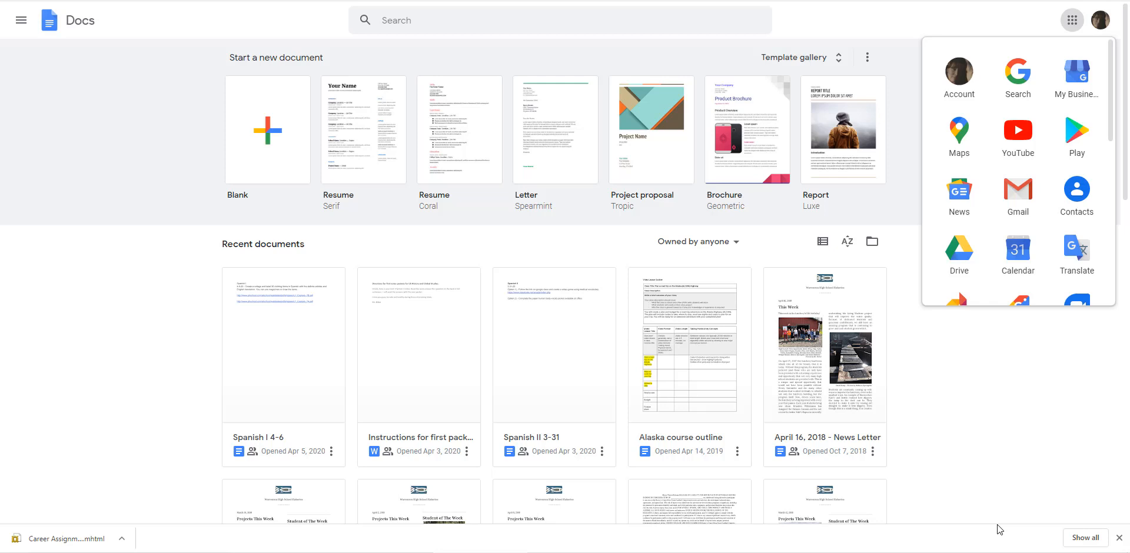
scroll(1075, 228, "down", 2)
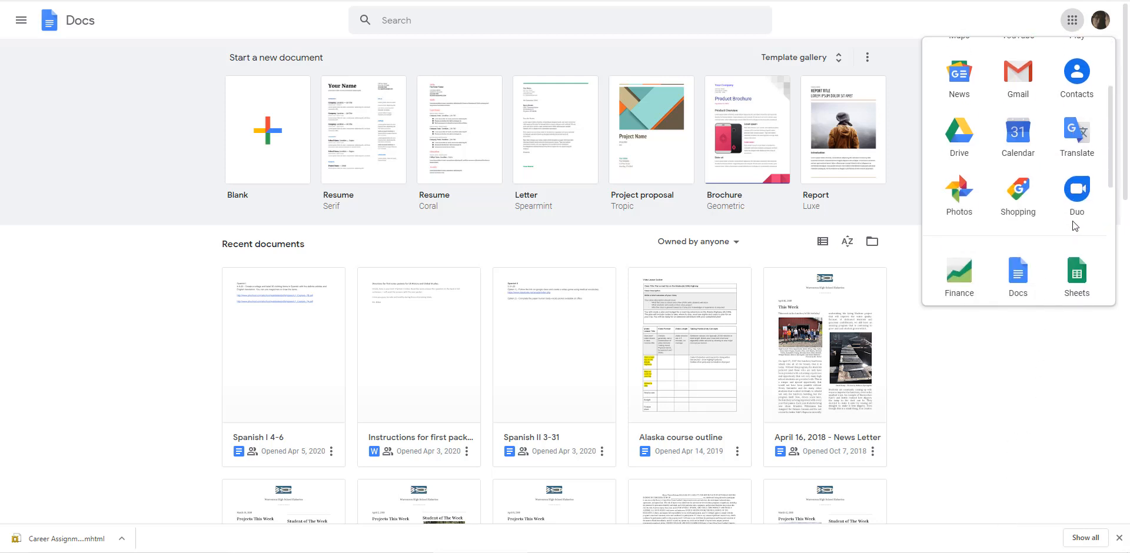
scroll(1075, 233, "down", 1)
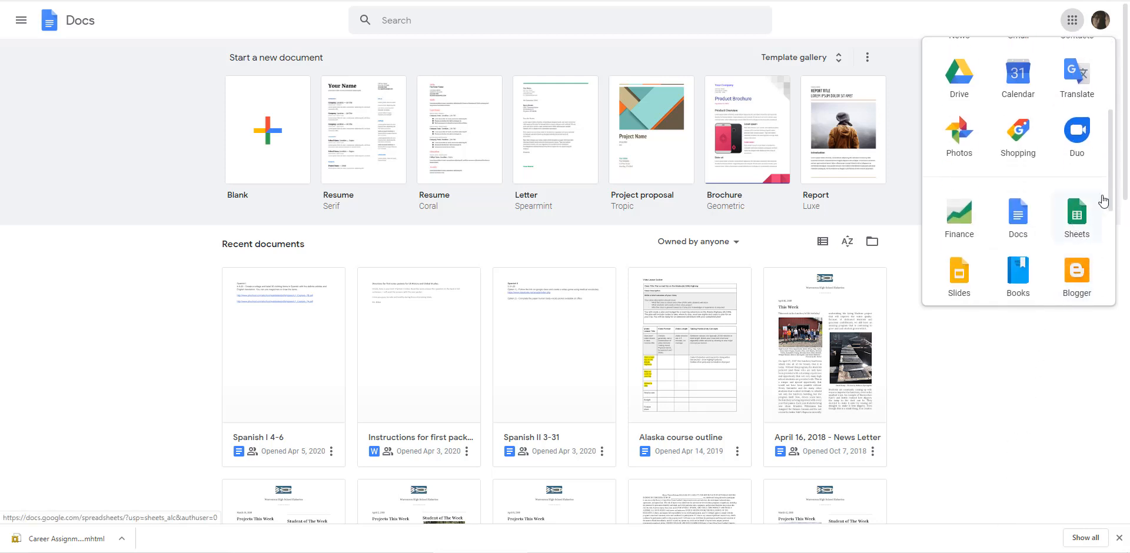
left_click(1112, 375)
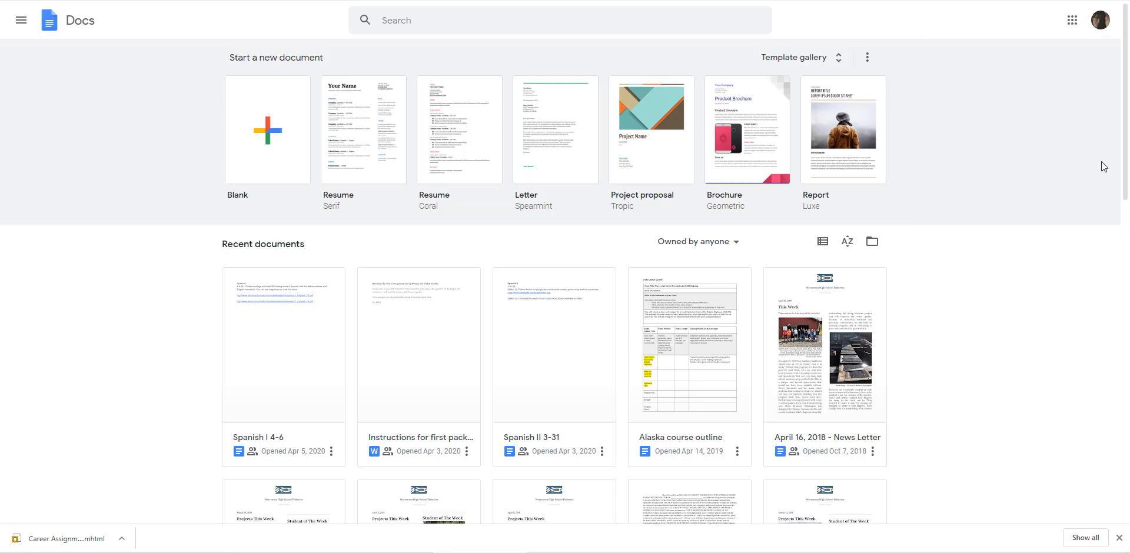
- Switch to Google Sheets from the list of Google apps and create a new blank spreadsheet
left_click(1074, 25)
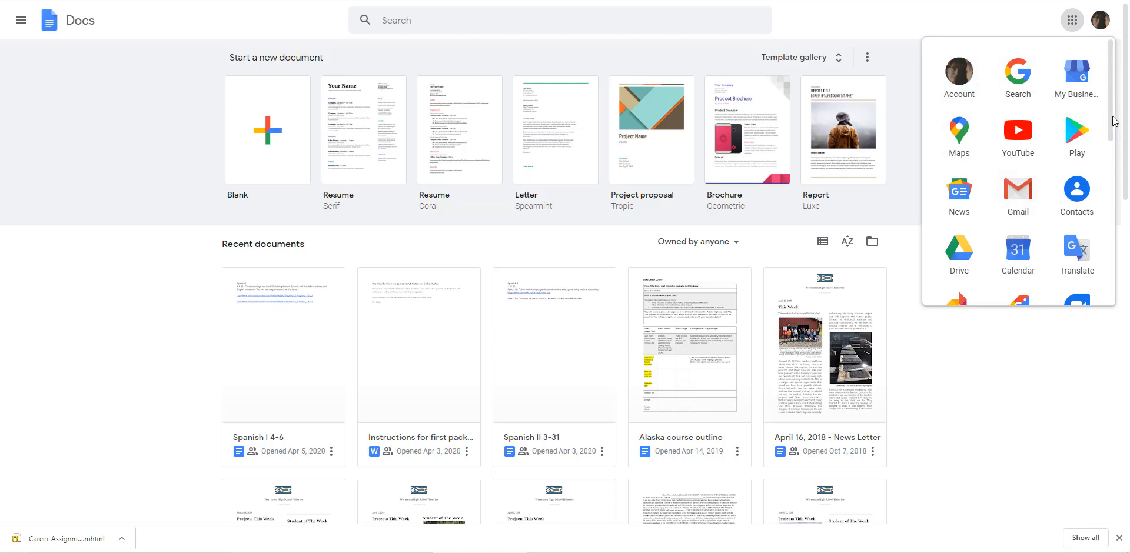
left_click_drag(1113, 121, 1113, 161)
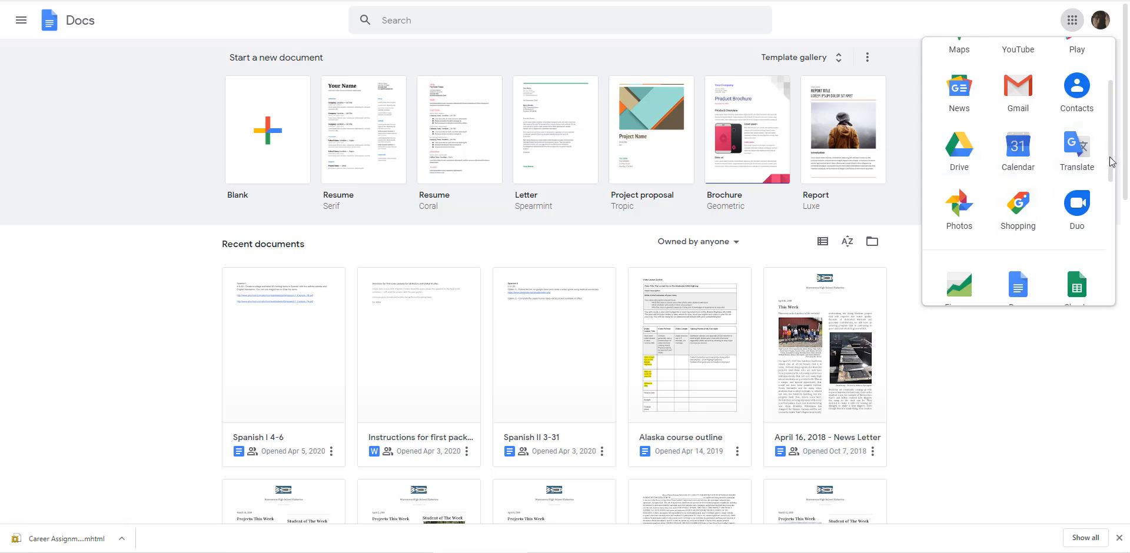
scroll(1112, 165, "down", 2)
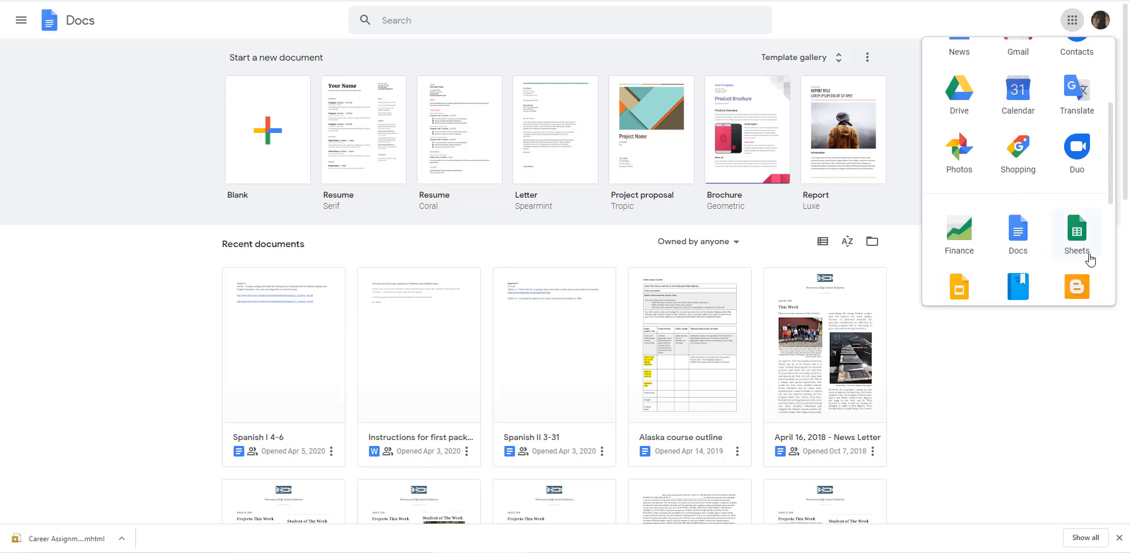
left_click_drag(1112, 194, 1113, 212)
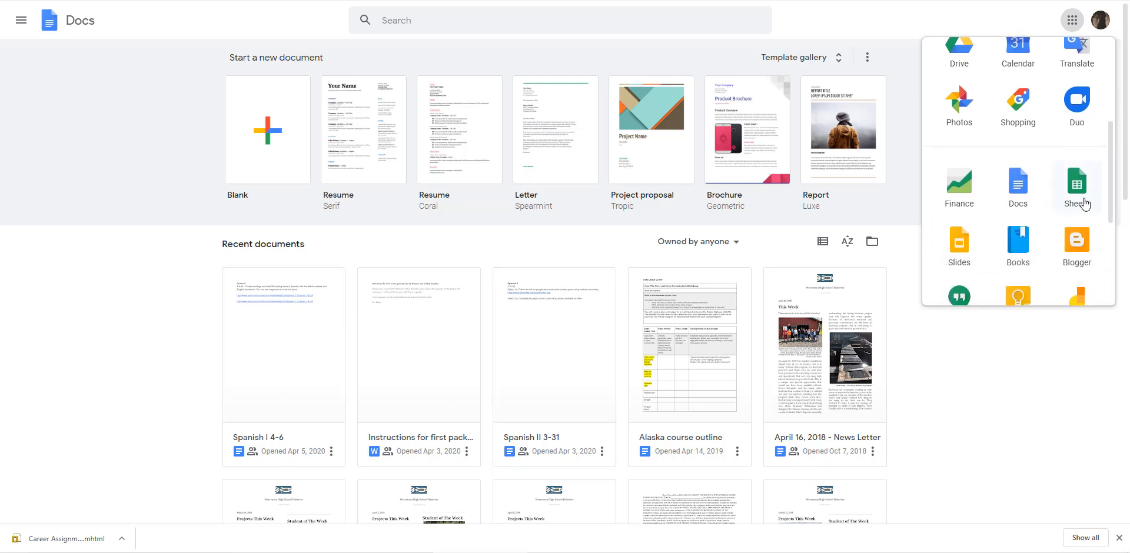
left_click(1085, 203)
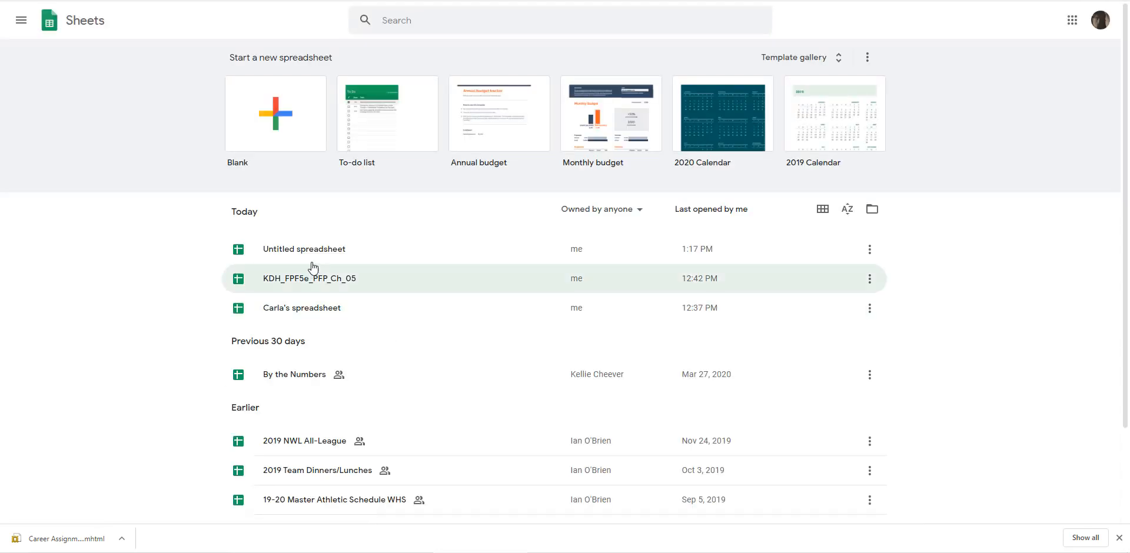
left_click(291, 142)
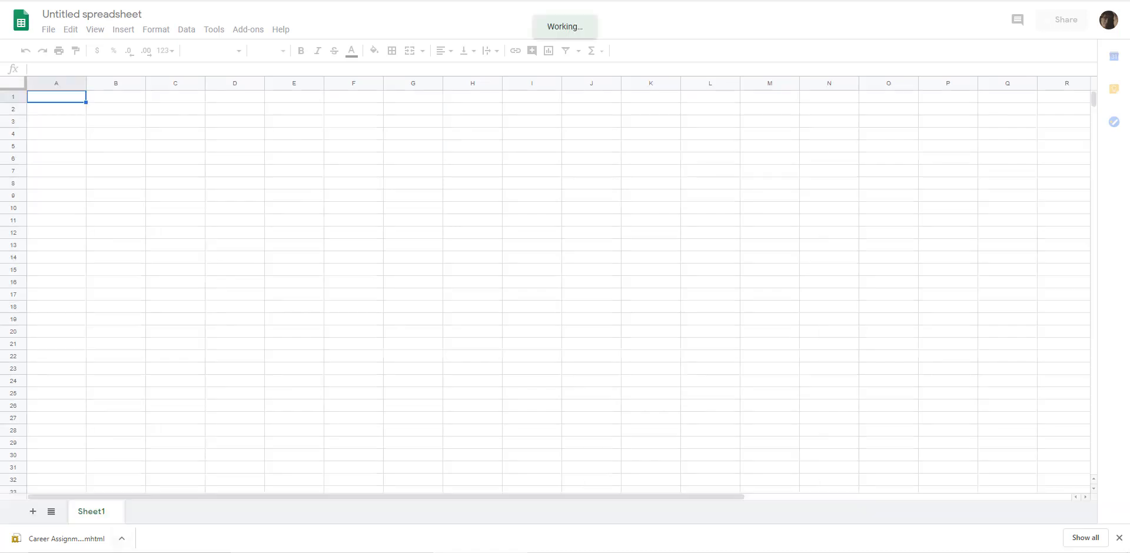
- Open a blank workbook in Excel for comparison, and switch back to the untitled Google Sheets spreadsheet
left_click(143, 552)
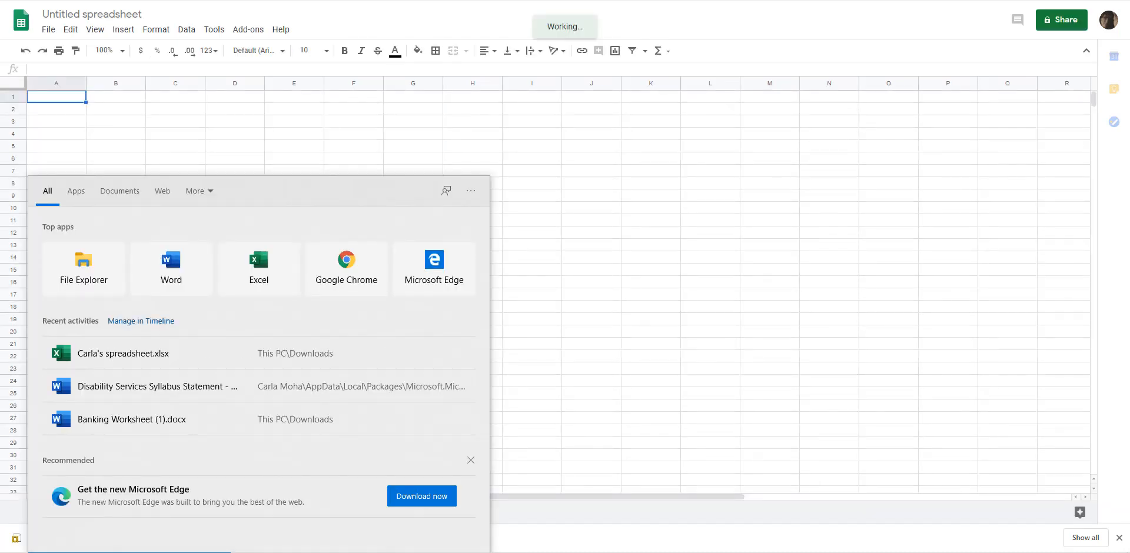
left_click(271, 265)
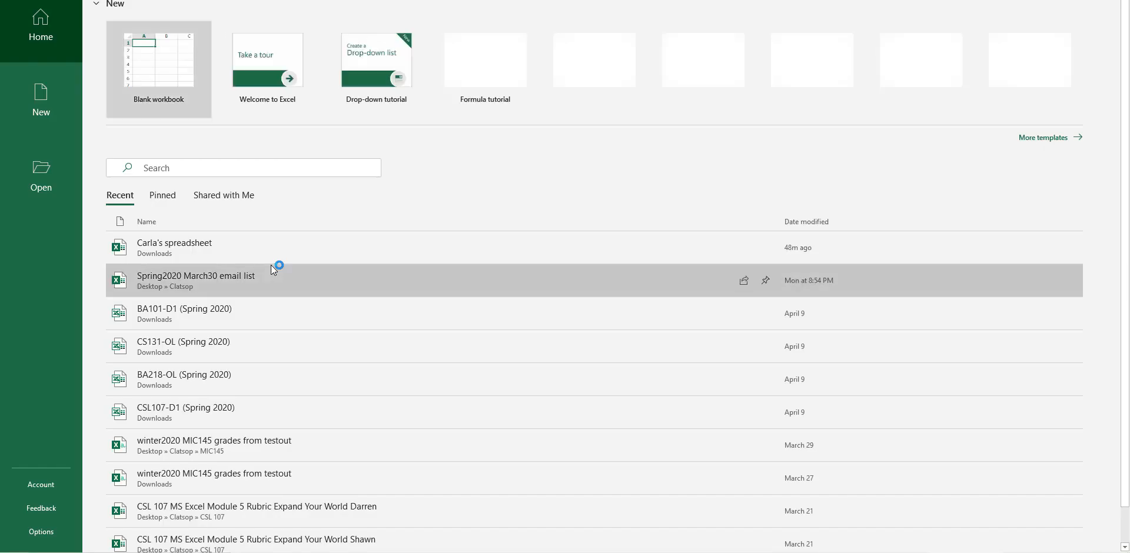
left_click(156, 65)
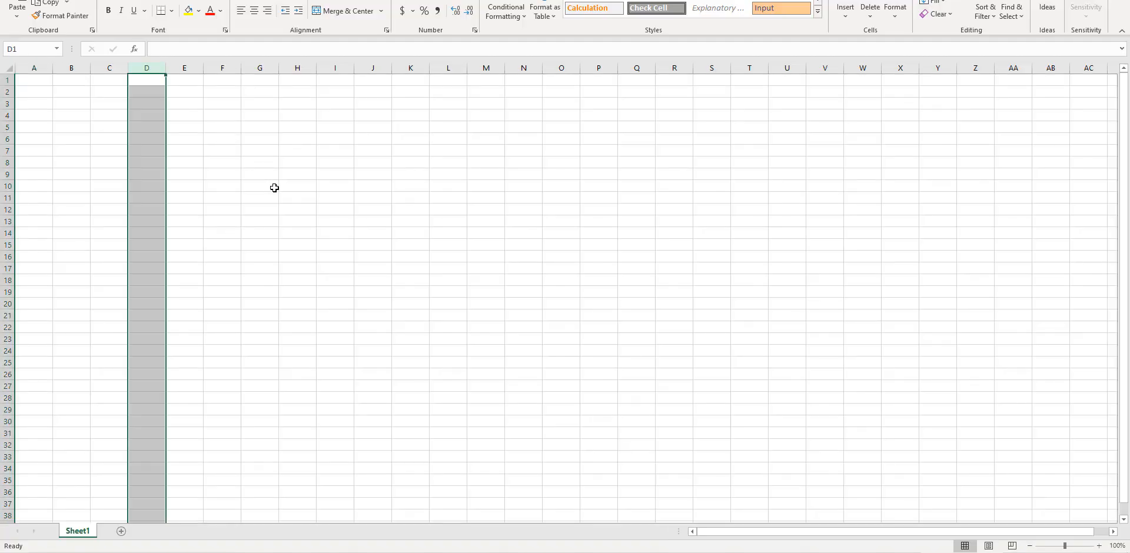
left_click(299, 198)
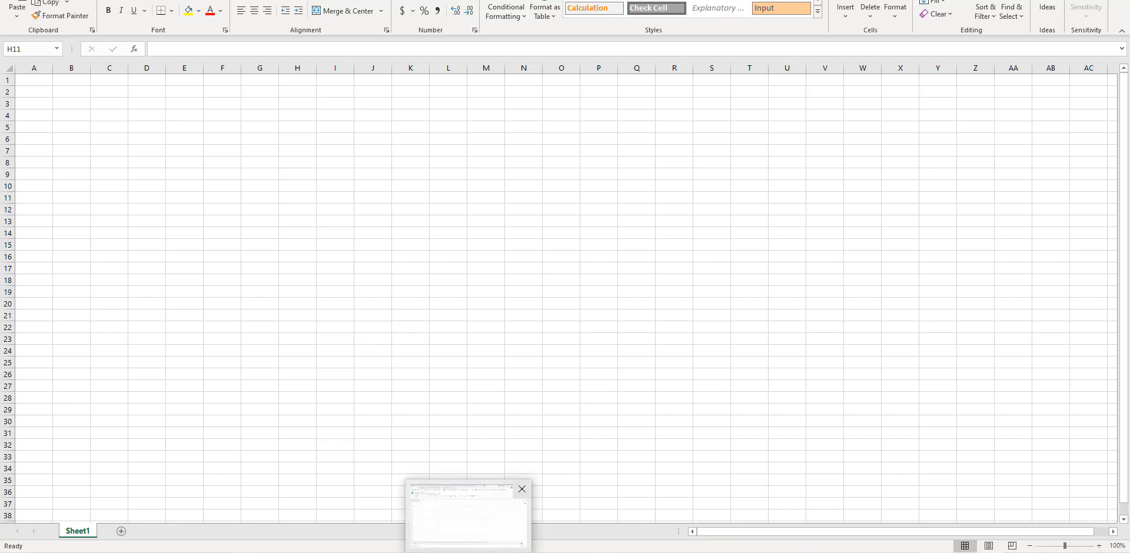
left_click(470, 552)
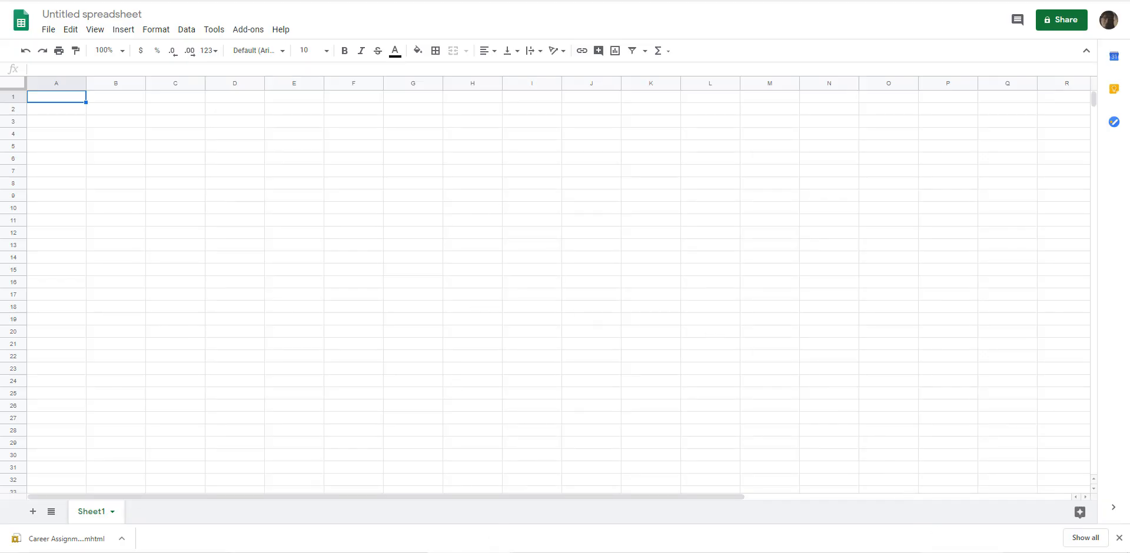
- Rename the untitled spreadsheet as Cash Flows
mouse_move(962, 552)
left_click(88, 15)
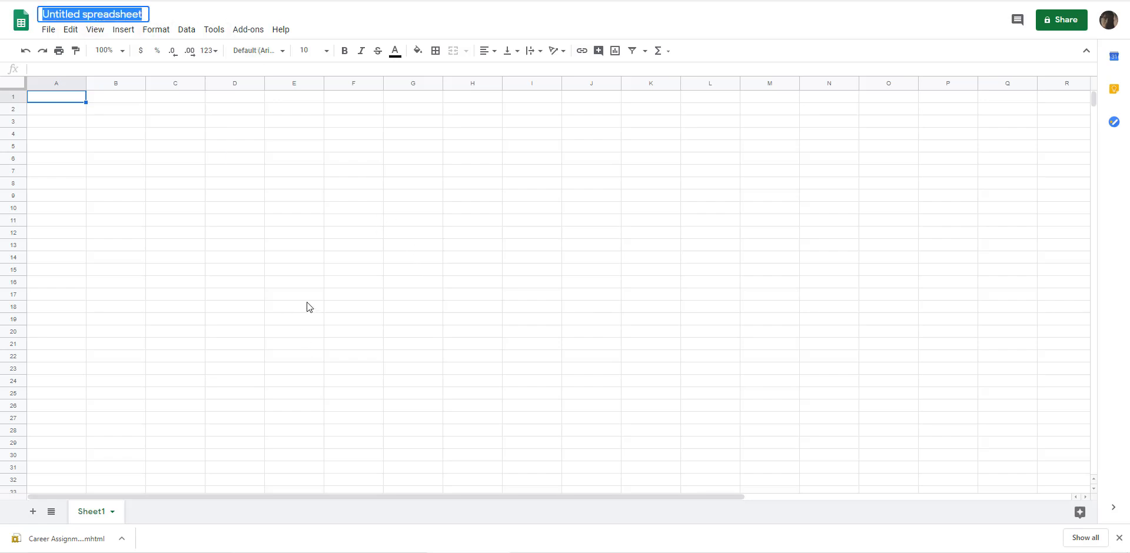
type("Cash Flows")
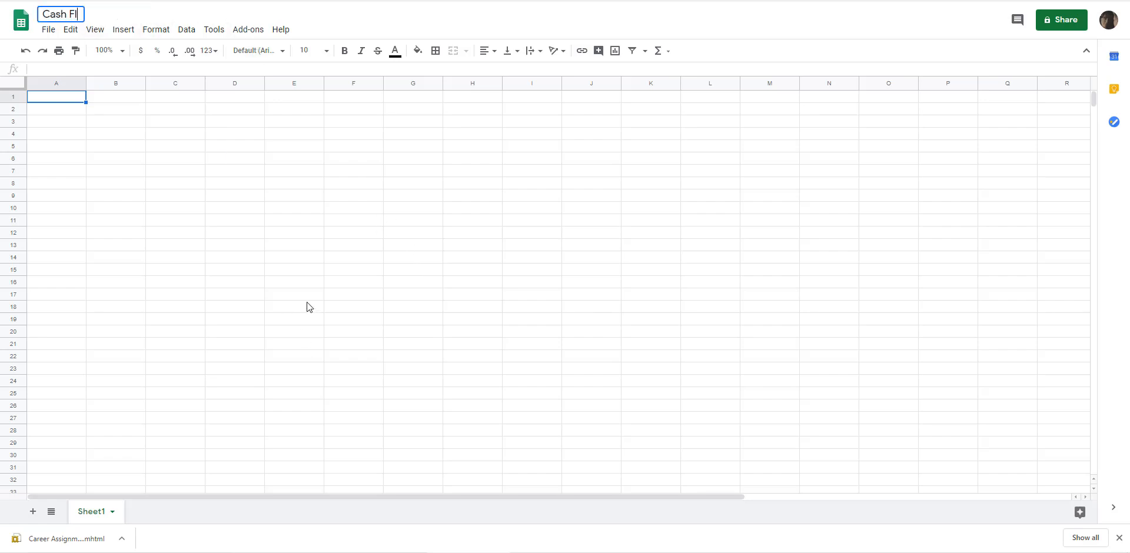
left_click(271, 243)
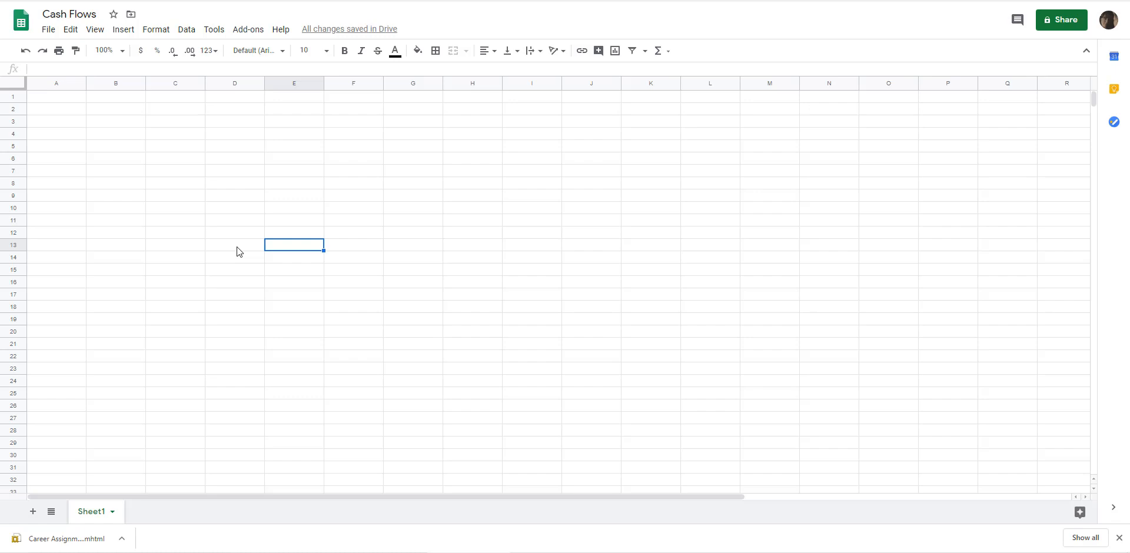
- Enter the column headings Payroll in cell A2 and Water Usage in cell B2
left_click(58, 109)
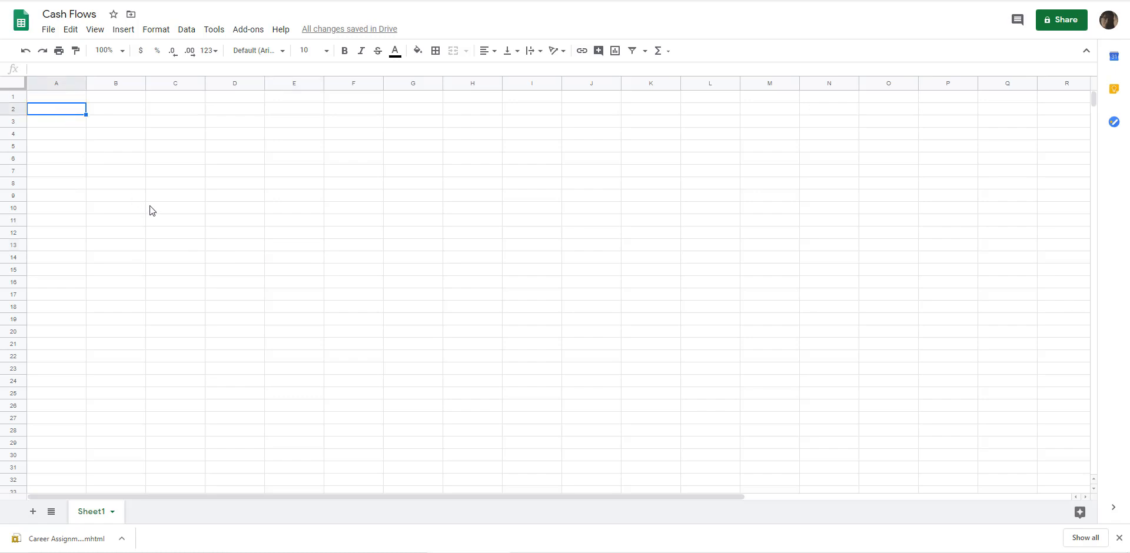
type("Payroll")
key("Return")
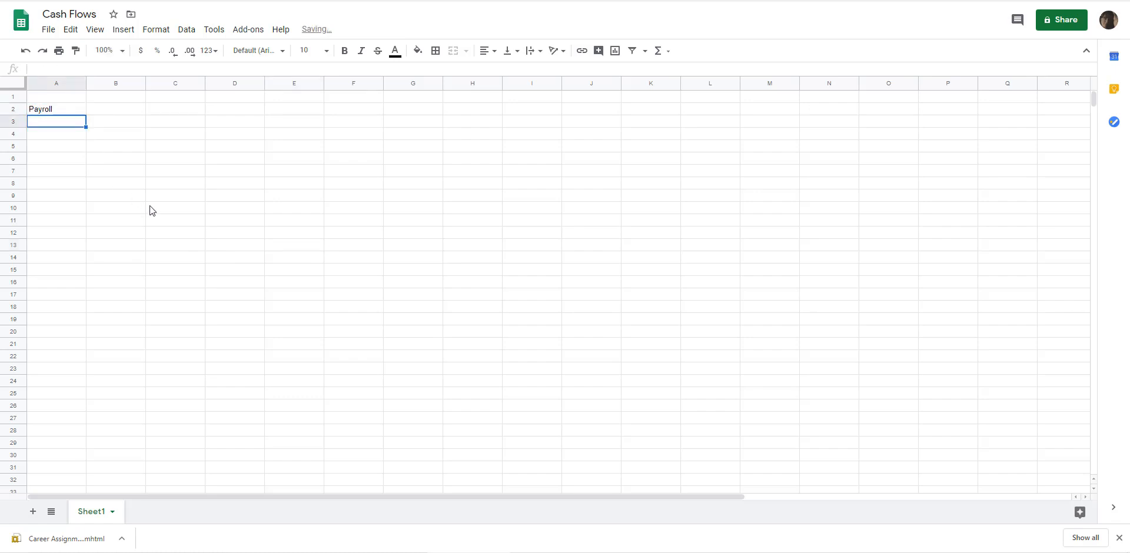
key("Up")
key("Right")
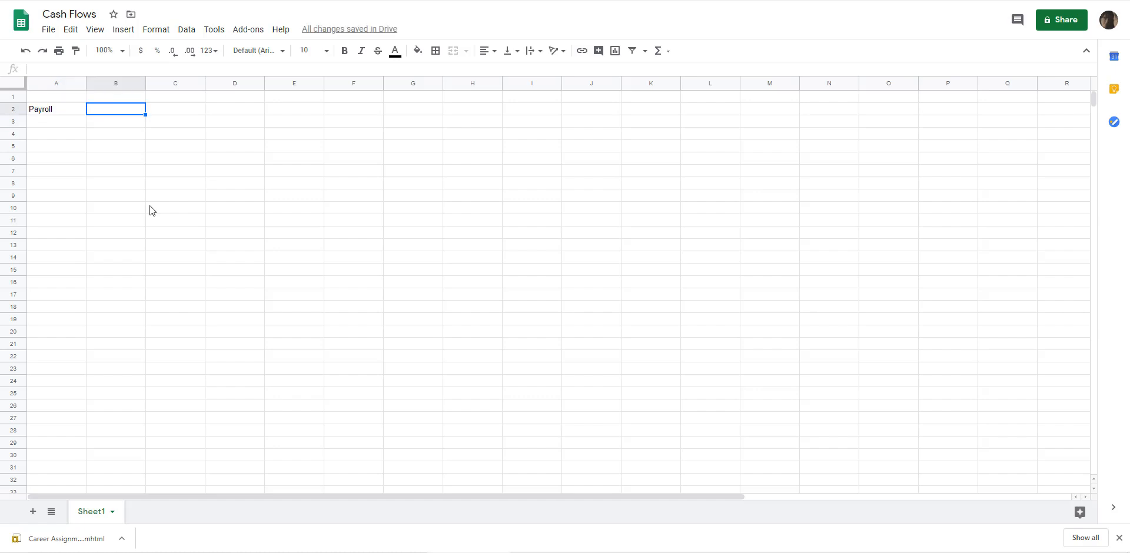
type("Water Usage")
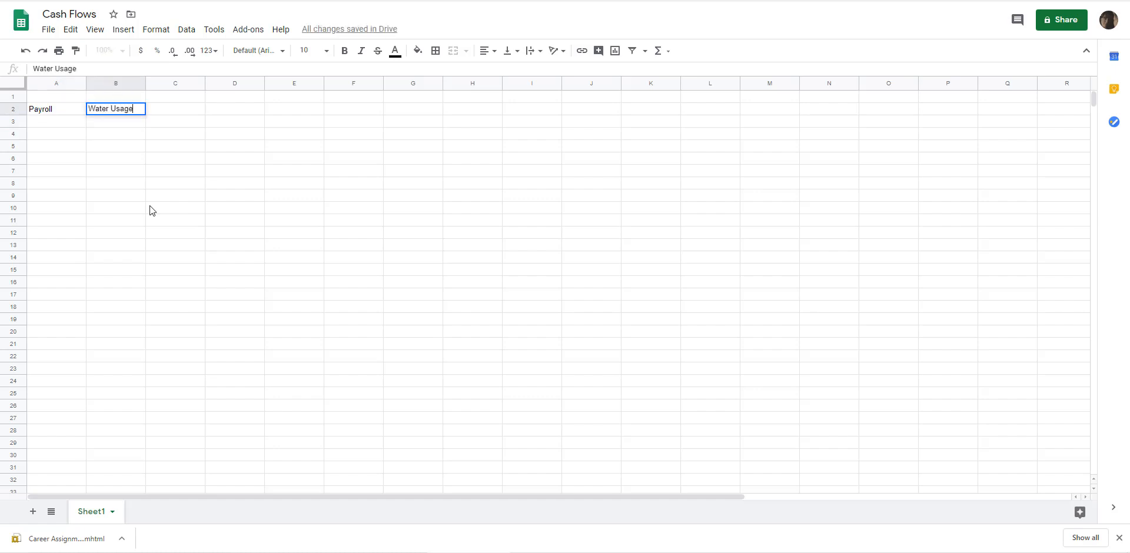
key("Return")
key("Up")
key("Right")
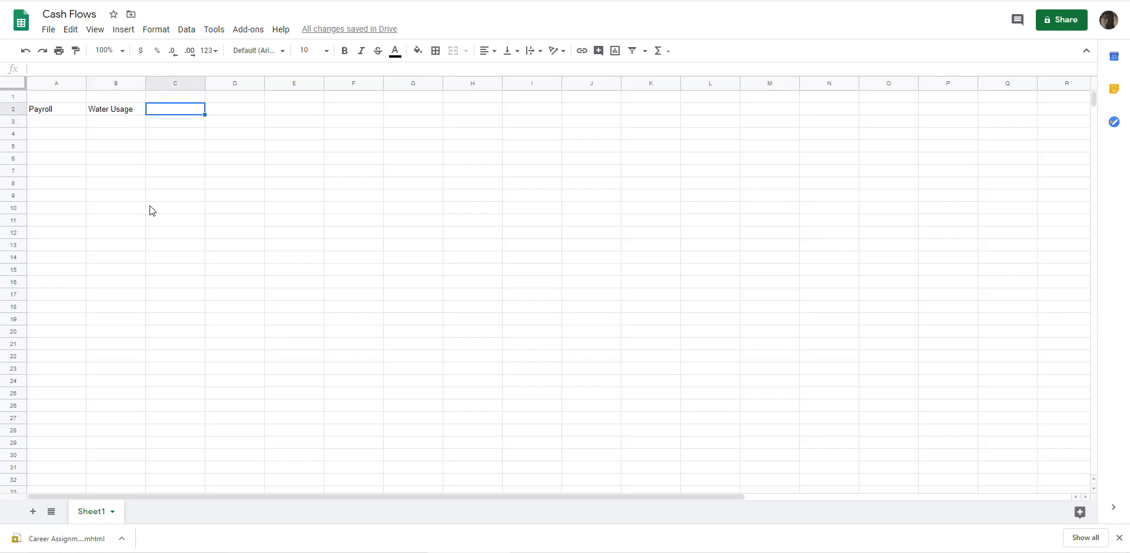
- Enter the column heading "Bank account balances" in cell C2
key("Left")
key("Left")
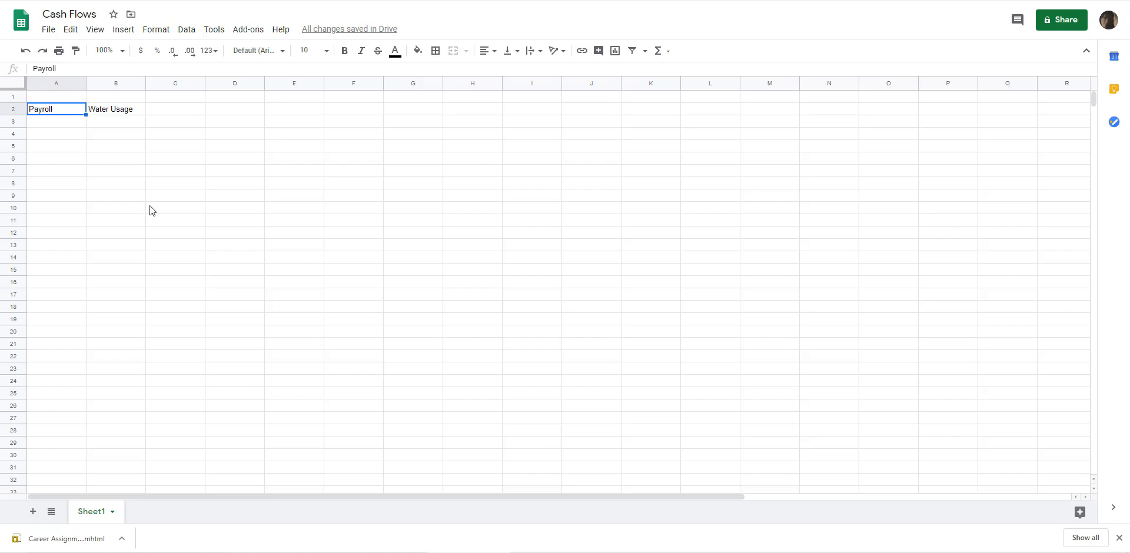
key("Down")
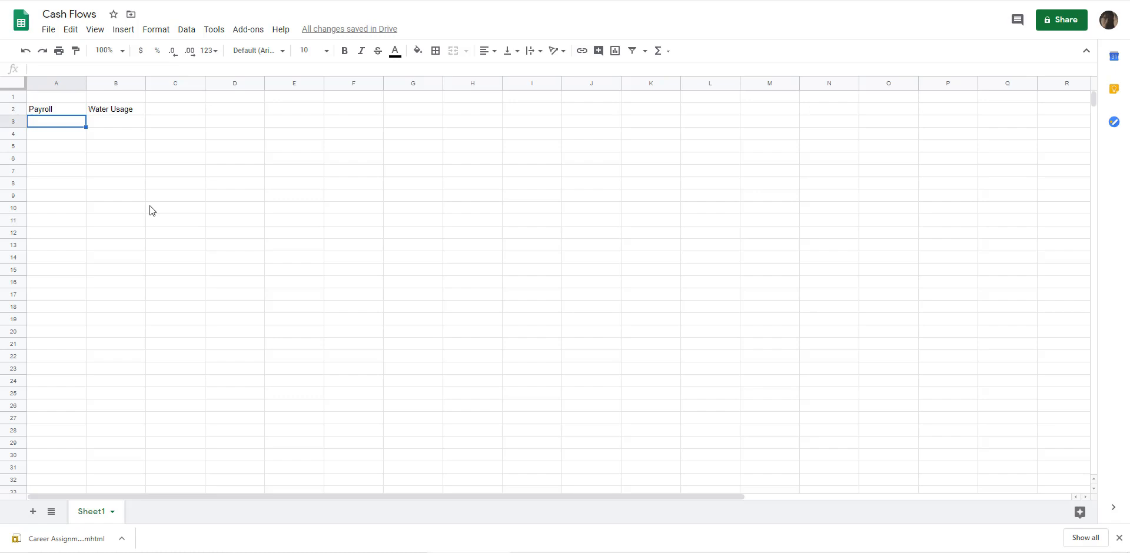
key("Right")
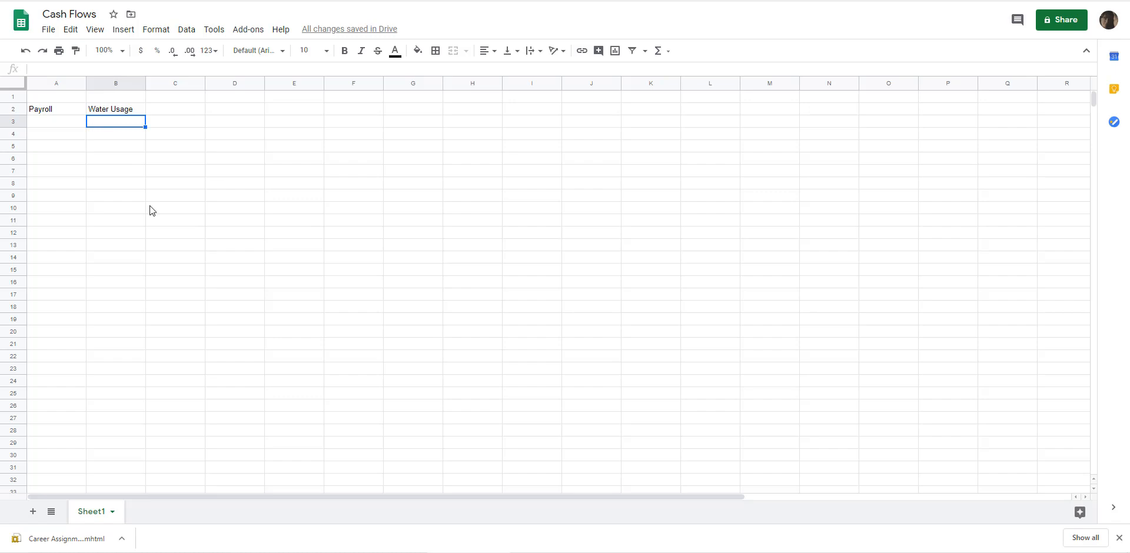
key("Up")
key("Right")
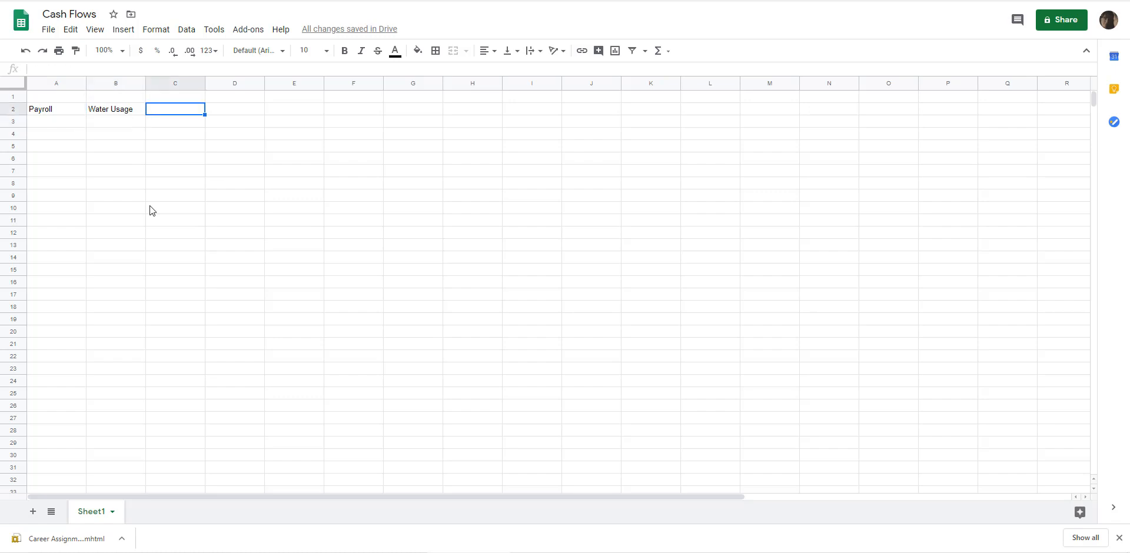
type("Bank account b")
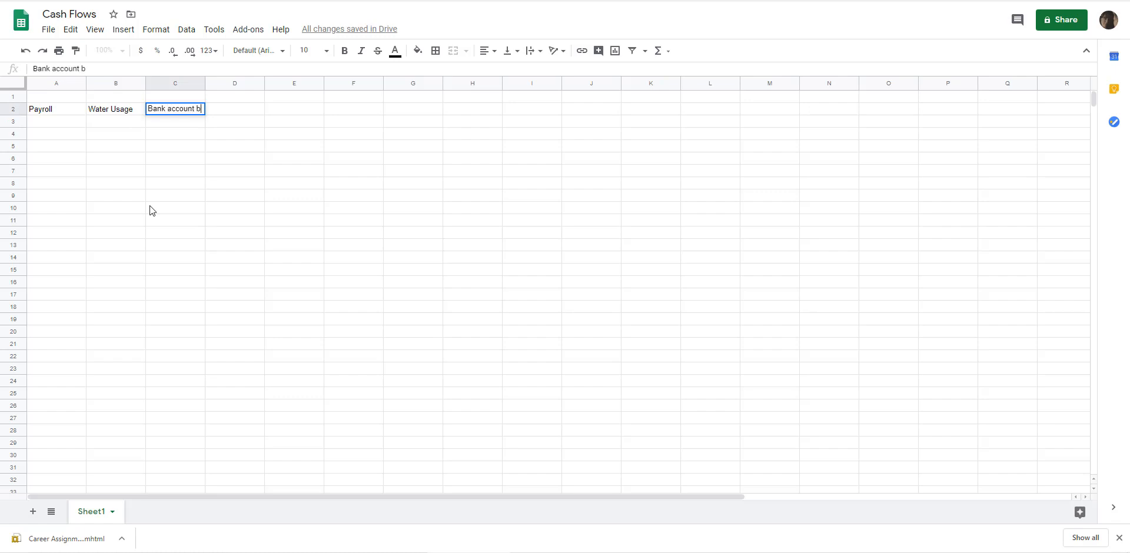
type("alances")
key("Return")
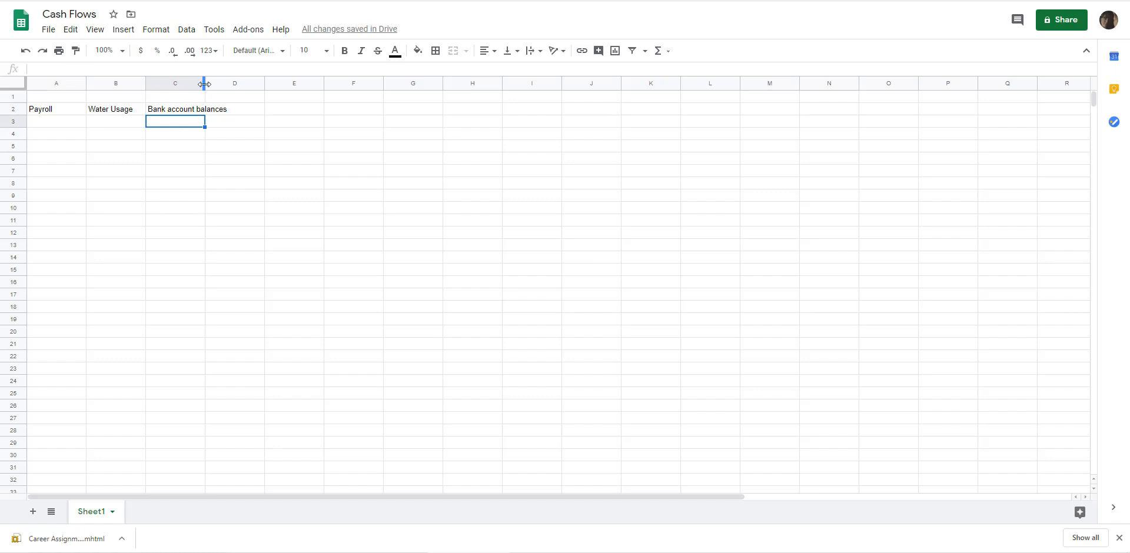
- Widen column C to fit its heading, and enter the column heading "Outstanding checks" in cell D2
left_click_drag(205, 84, 236, 85)
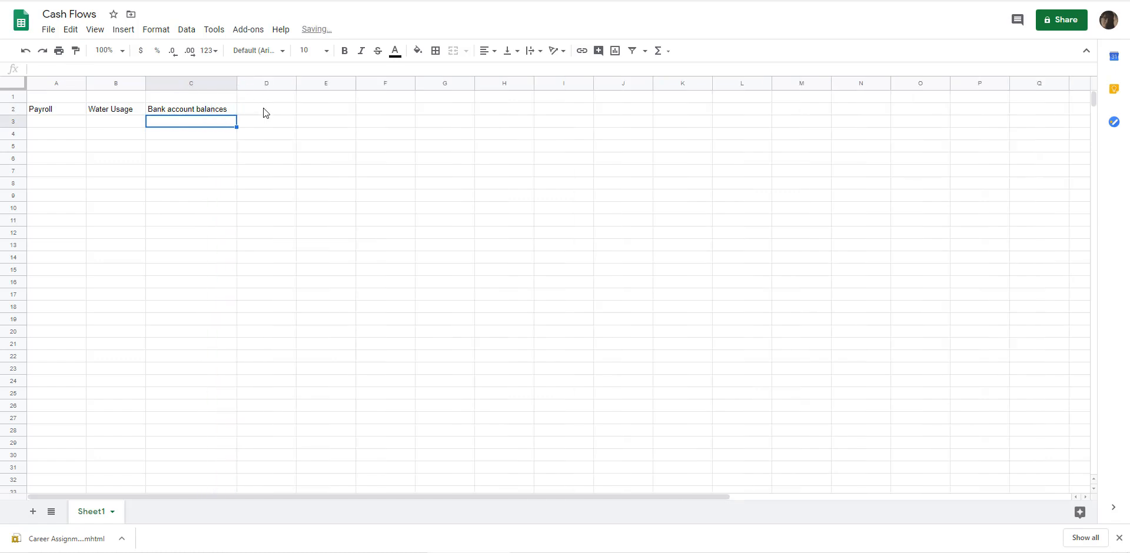
left_click(273, 116)
type("Out")
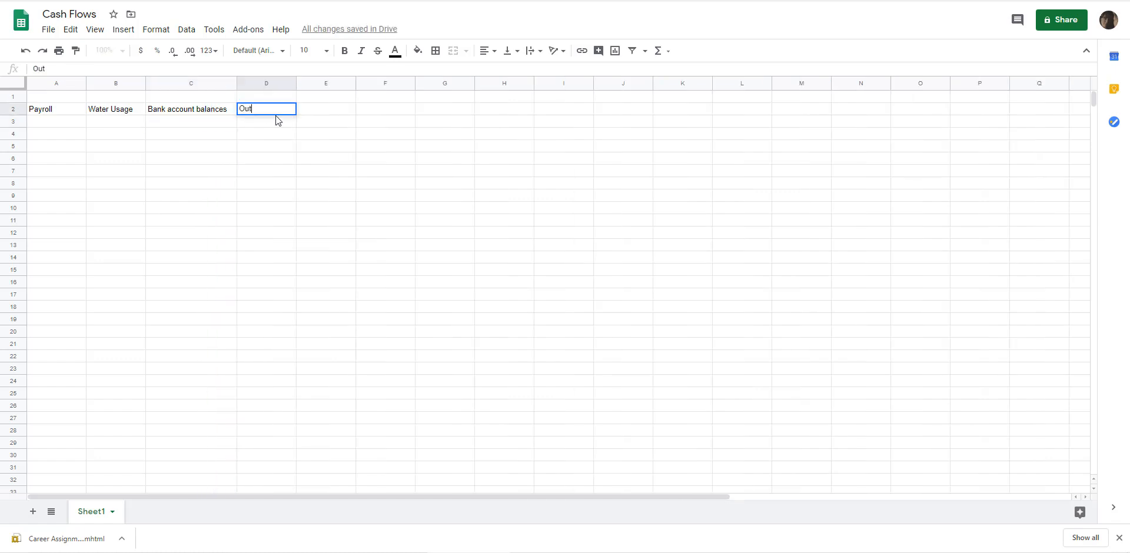
type("standing checks")
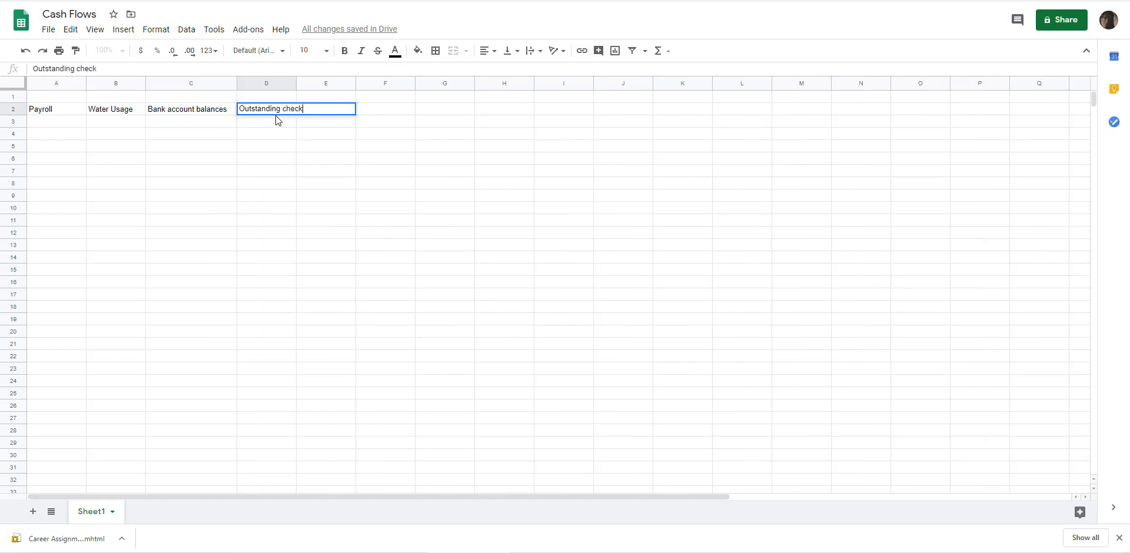
key("Return")
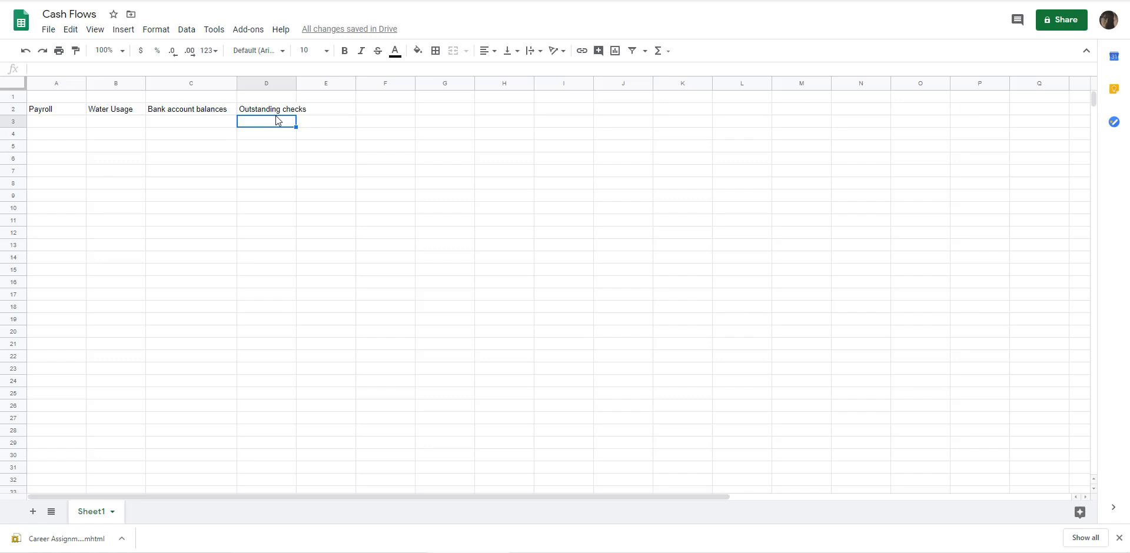
- Enter the column heading "customer payments pending" in cell E2
left_click(331, 112)
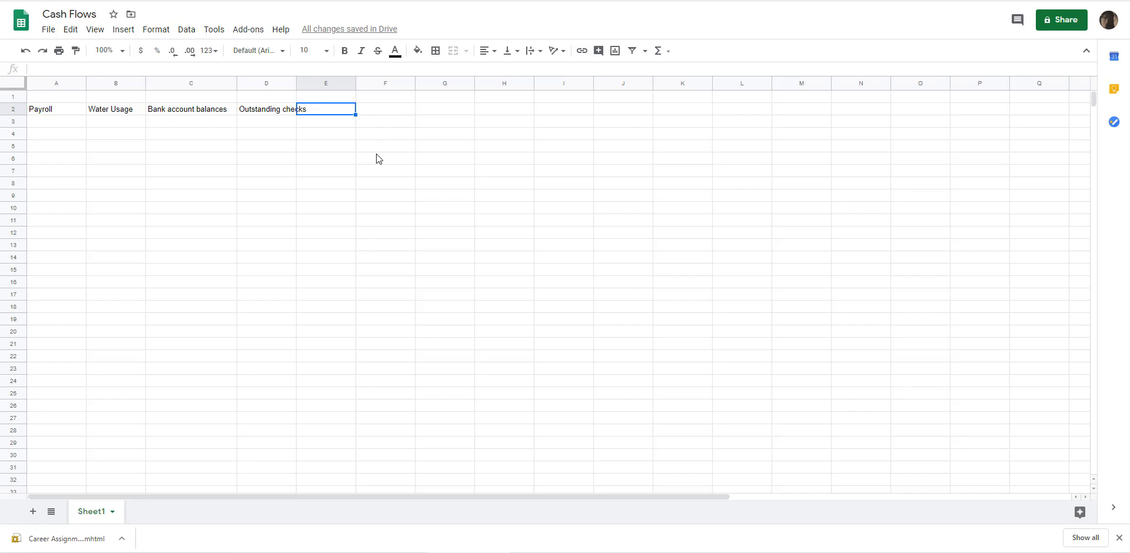
type("customer payments ped")
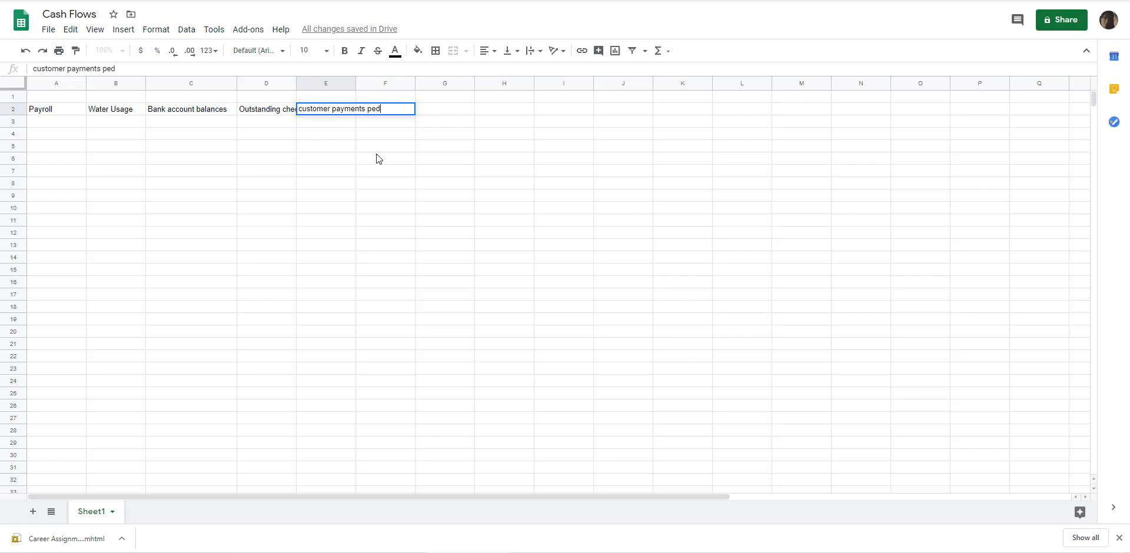
key("BackSpace")
type("nding")
key("Return")
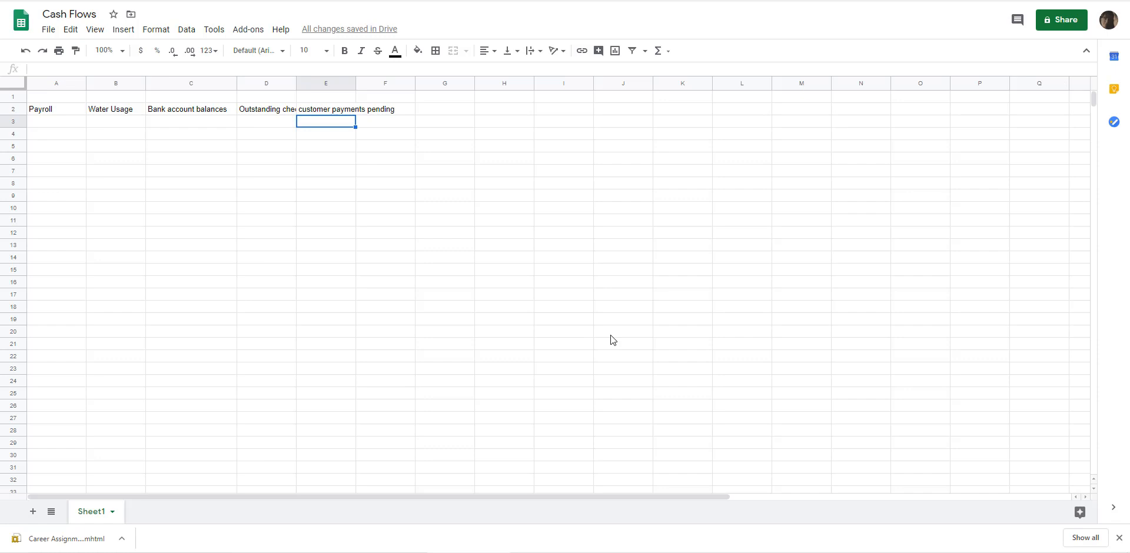
left_click(76, 122)
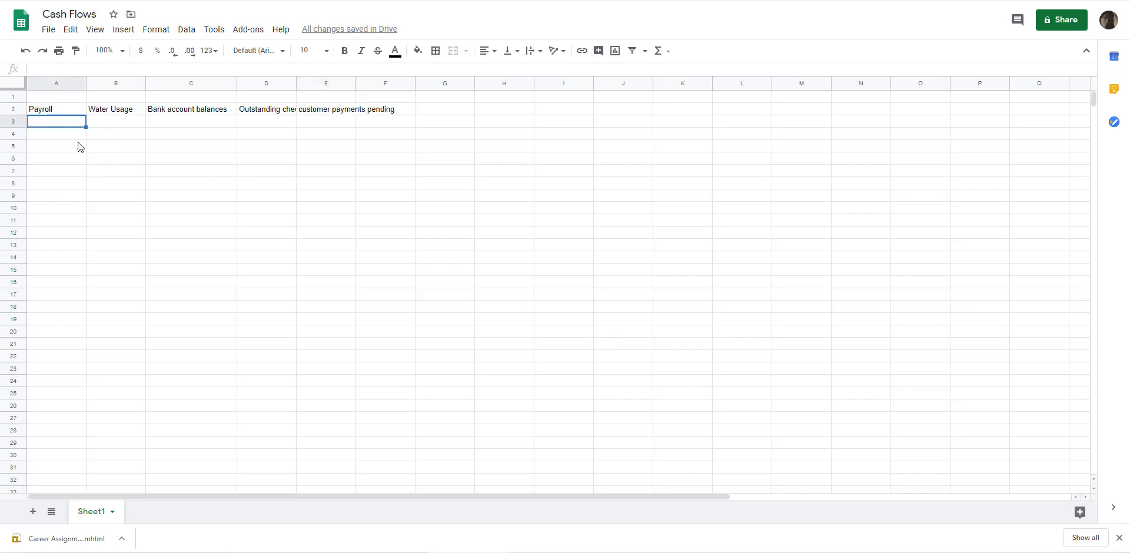
left_click(77, 146)
left_click(149, 174)
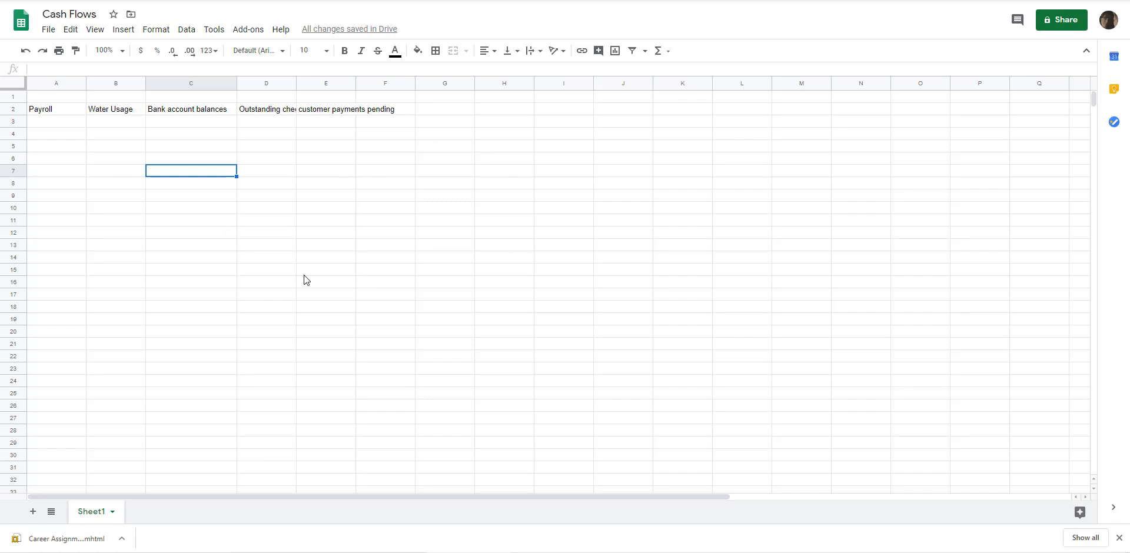
left_click(68, 124)
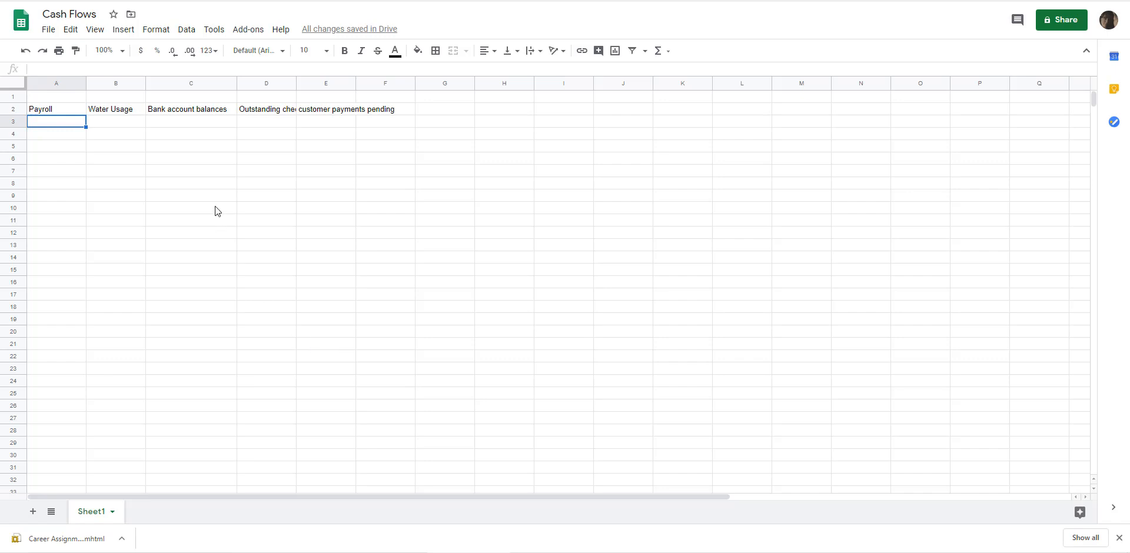
- Look through the download formats available for the Cash Flows spreadsheet, including Microsoft Excel (.xlsx)
left_click(49, 30)
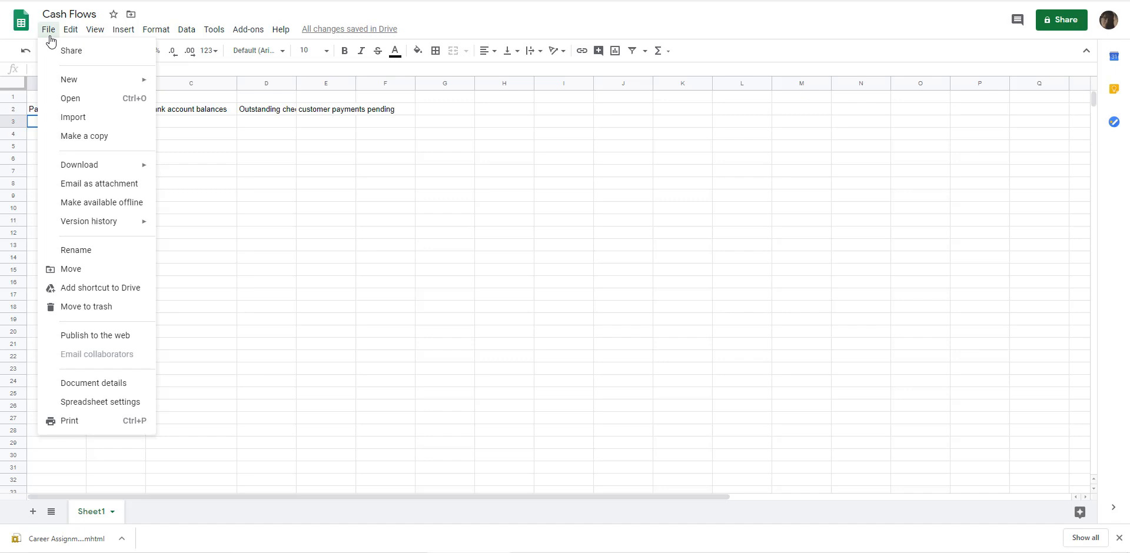
mouse_move(76, 168)
mouse_move(126, 166)
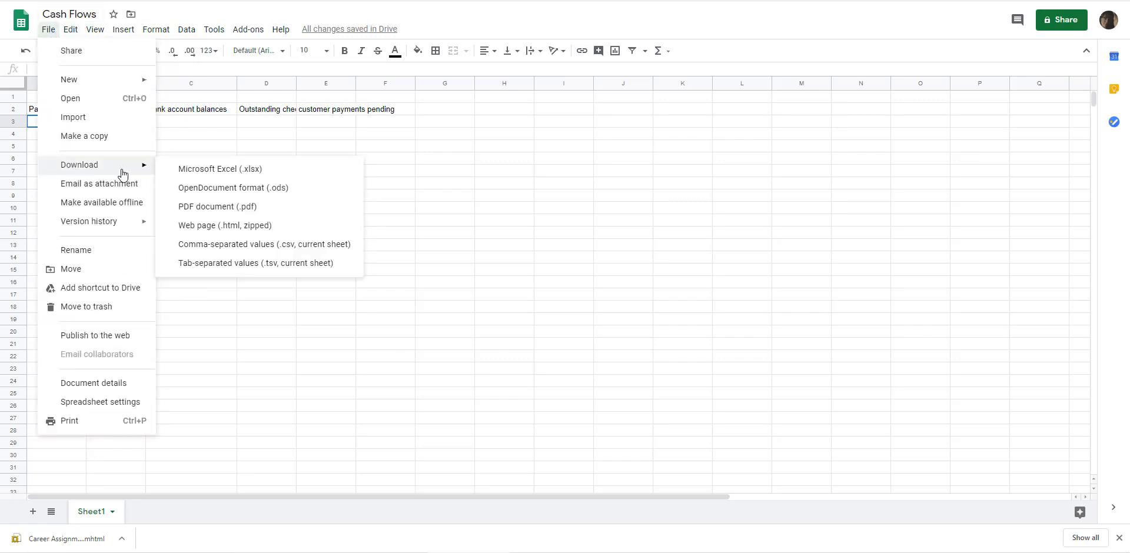
left_click(189, 167)
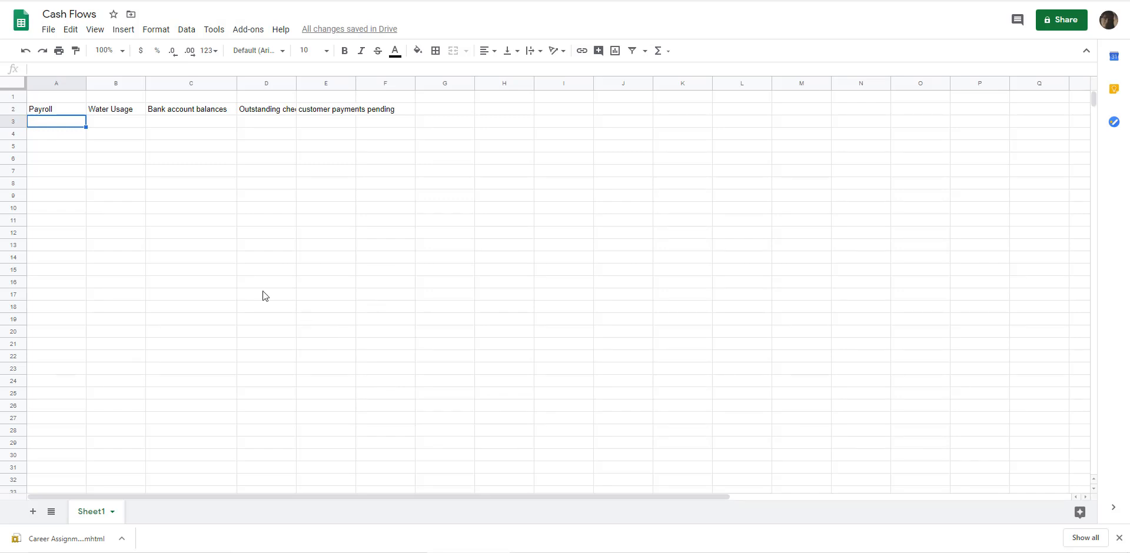
- Make a copy of the spreadsheet in My Drive, keeping the name Copy of Cash Flows
left_click(47, 33)
mouse_move(88, 166)
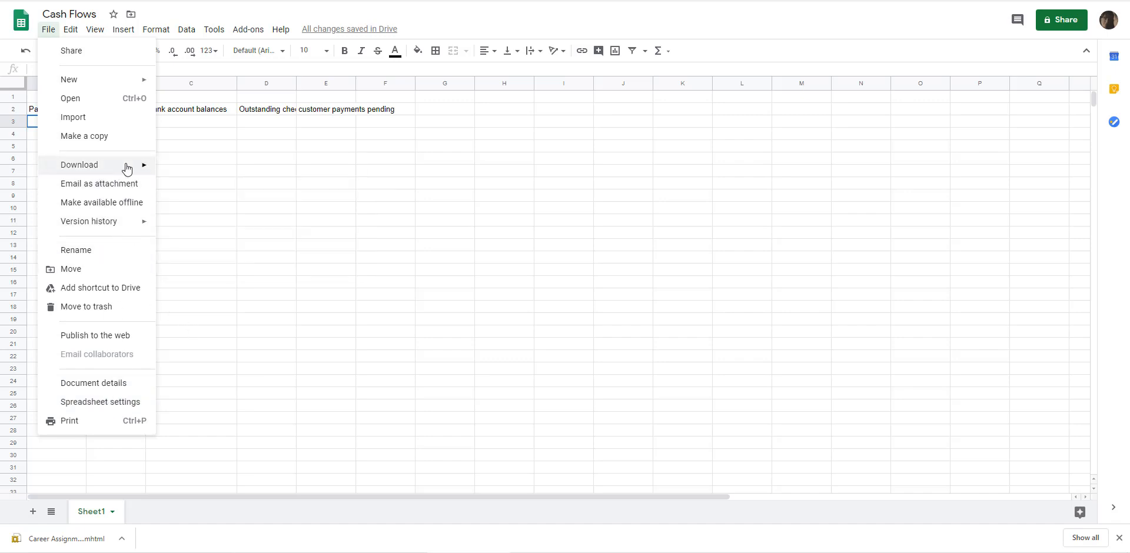
mouse_move(129, 170)
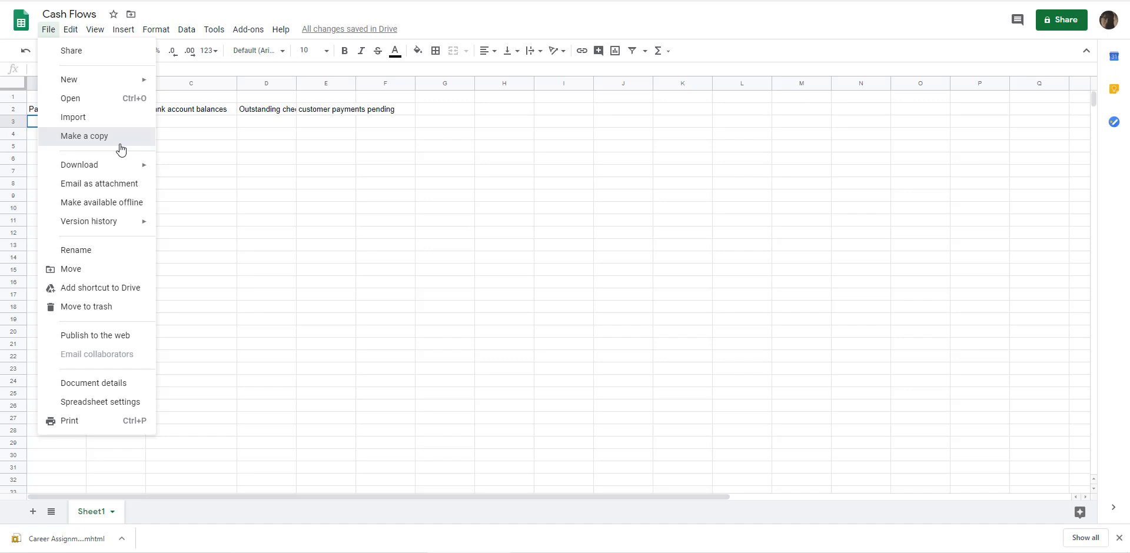
left_click(120, 142)
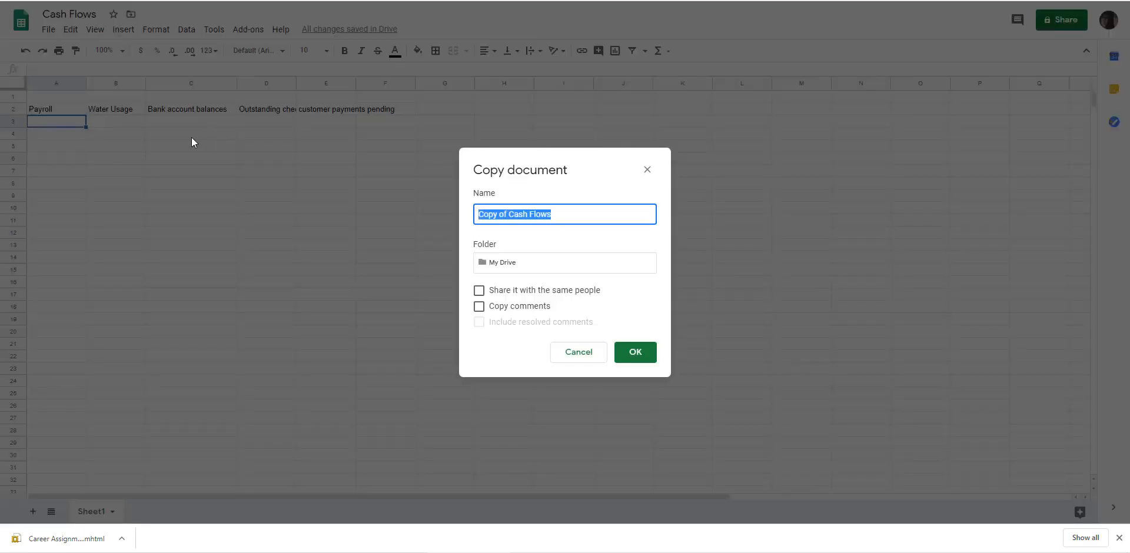
left_click(646, 356)
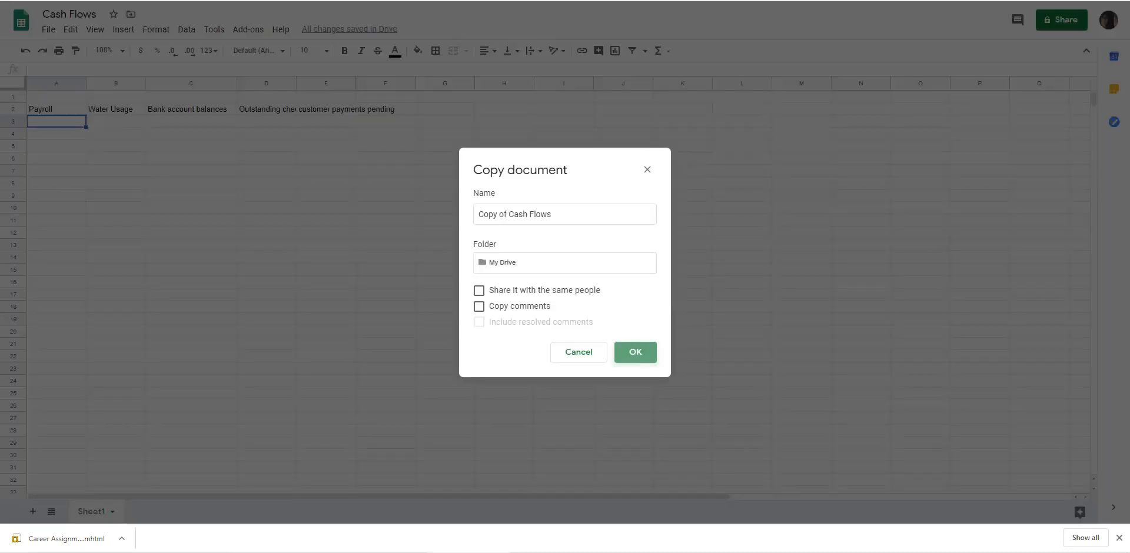
key("Escape")
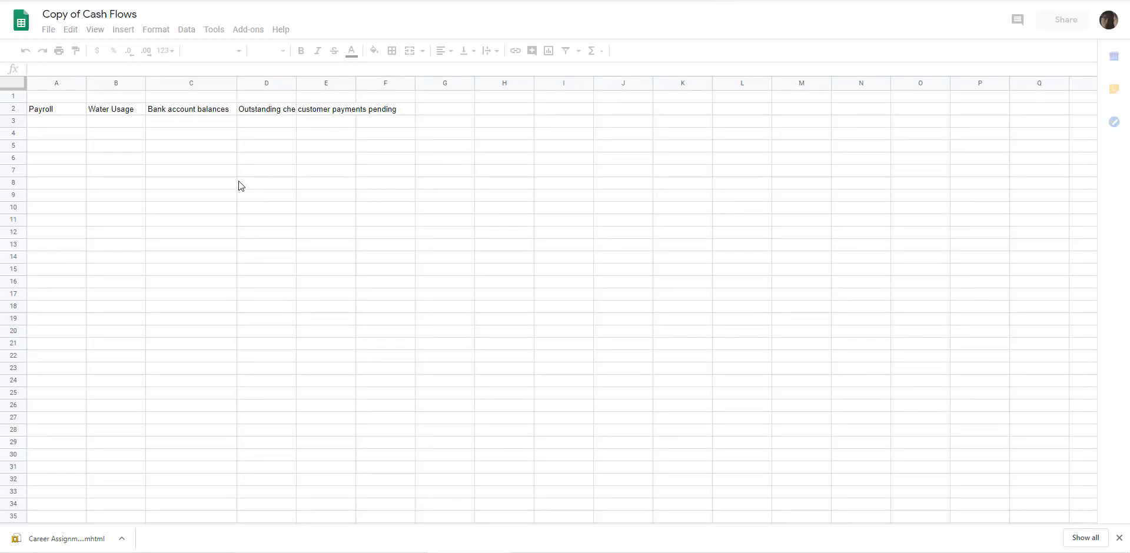
- Rename the copied spreadsheet as Cash Flows January
left_click(187, 186)
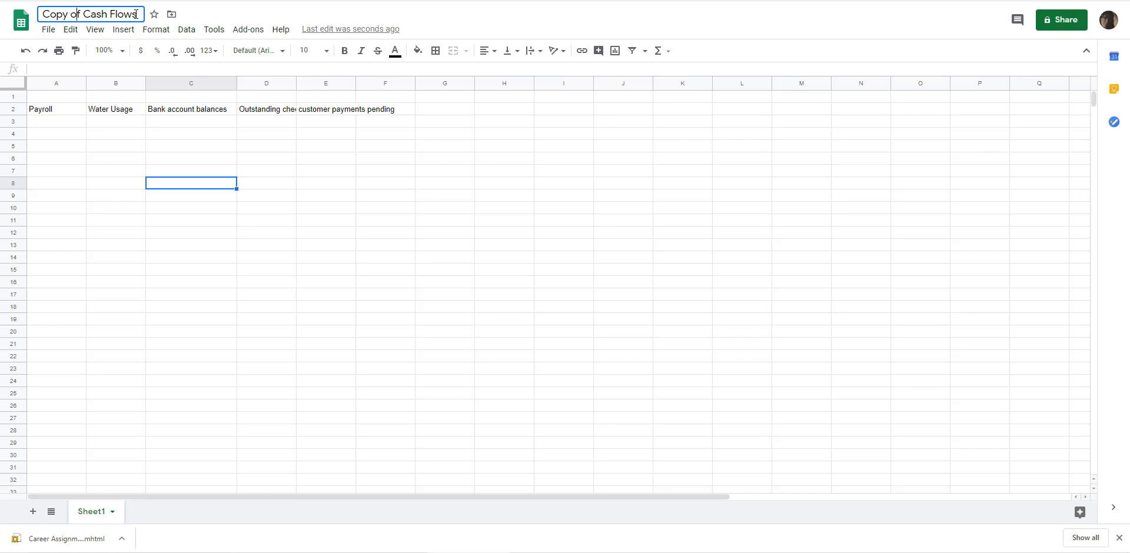
key("BackSpace")
key("BackSpace")
key("BackSpace")
key("BackSpace")
key("BackSpace")
key("BackSpace")
key("BackSpace")
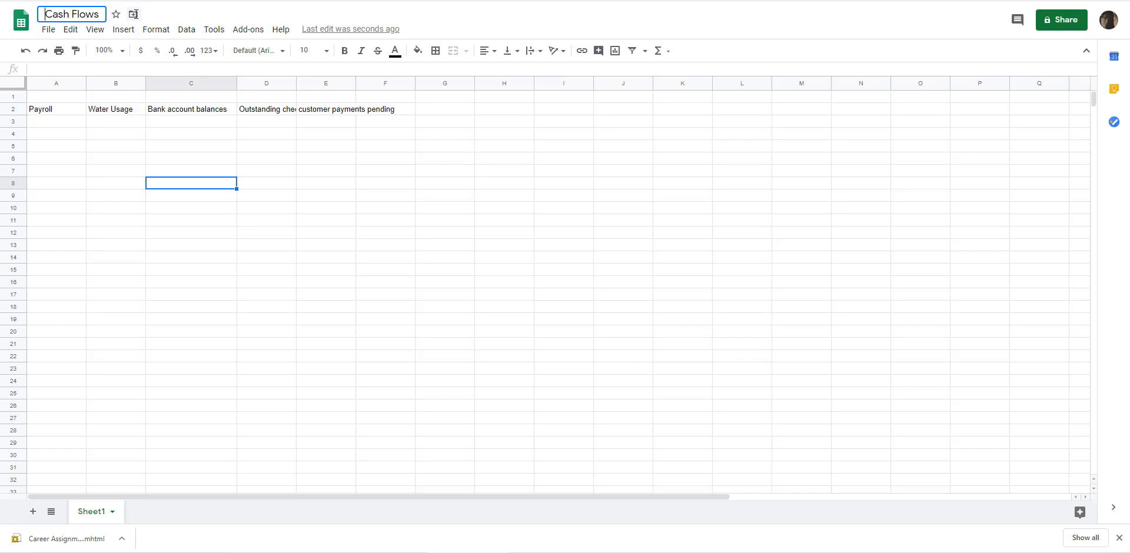
type("January")
left_click(140, 305)
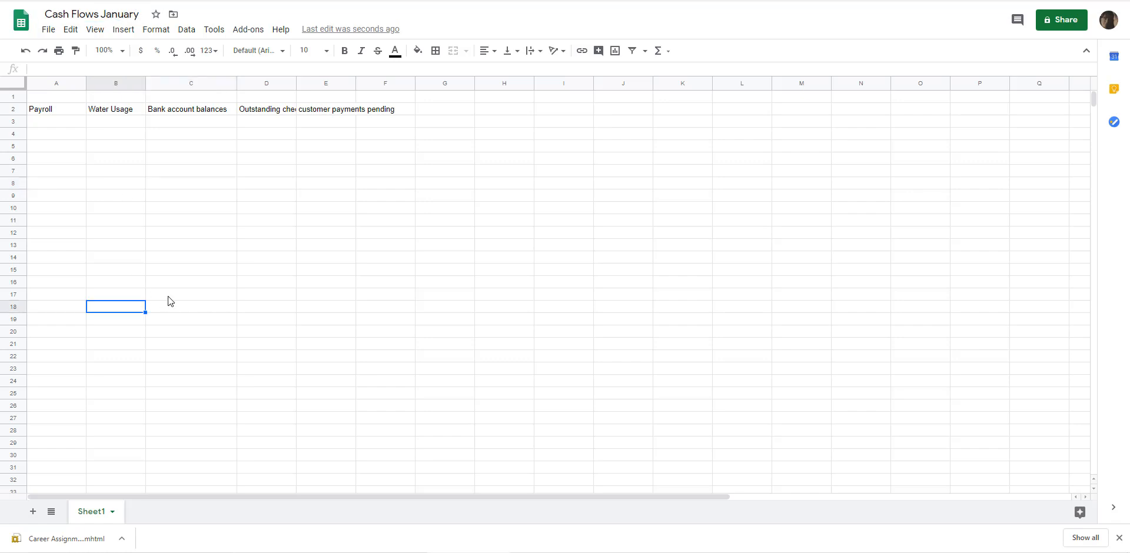
- Upload the file KDH_FPF5e_PFP_Ch_04.xls from the computer for import
left_click(49, 30)
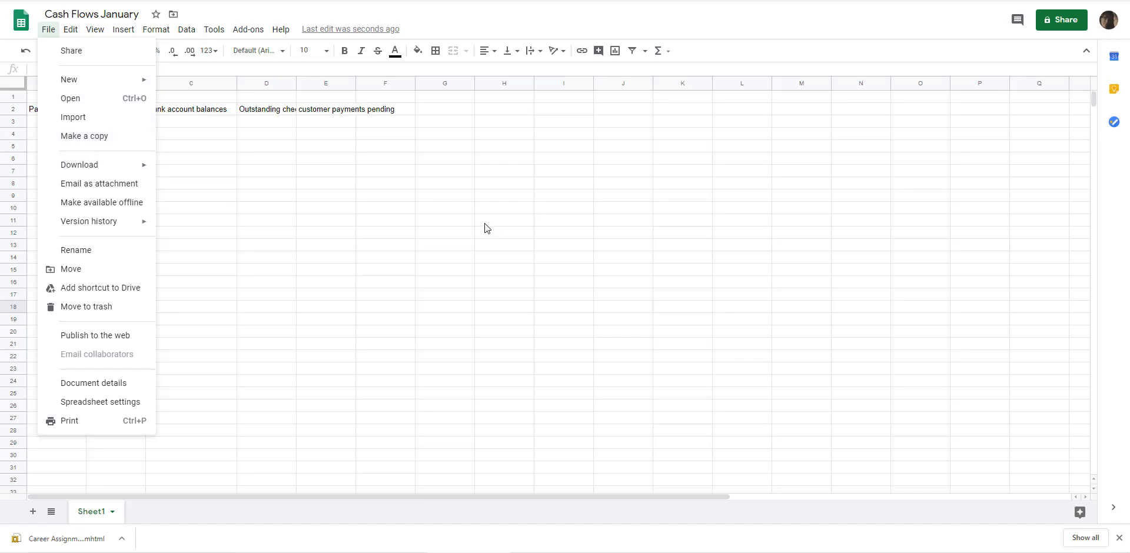
left_click(99, 125)
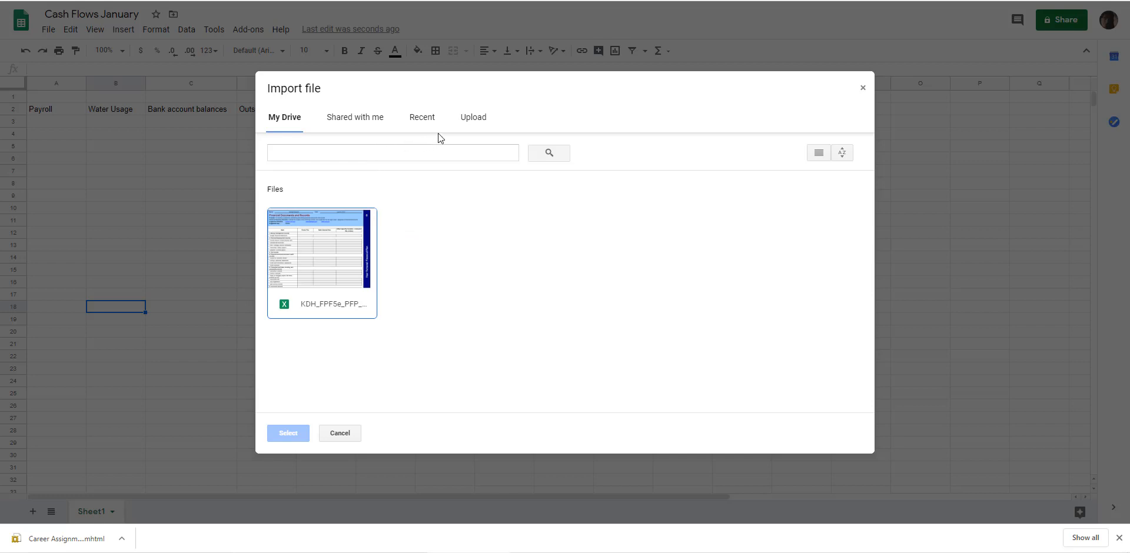
left_click(464, 129)
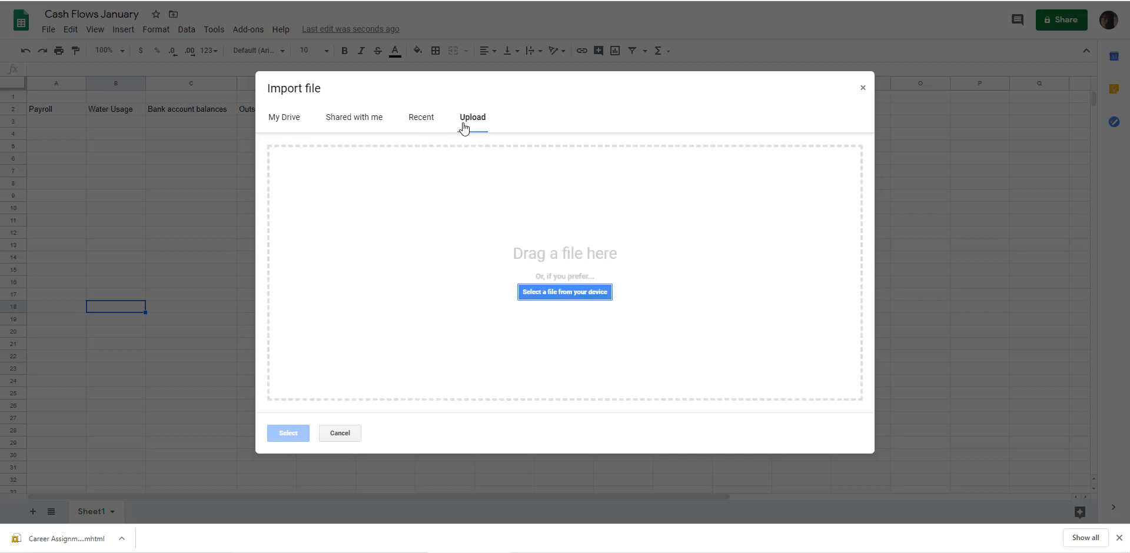
left_click(562, 289)
scroll(316, 128, "down", 10)
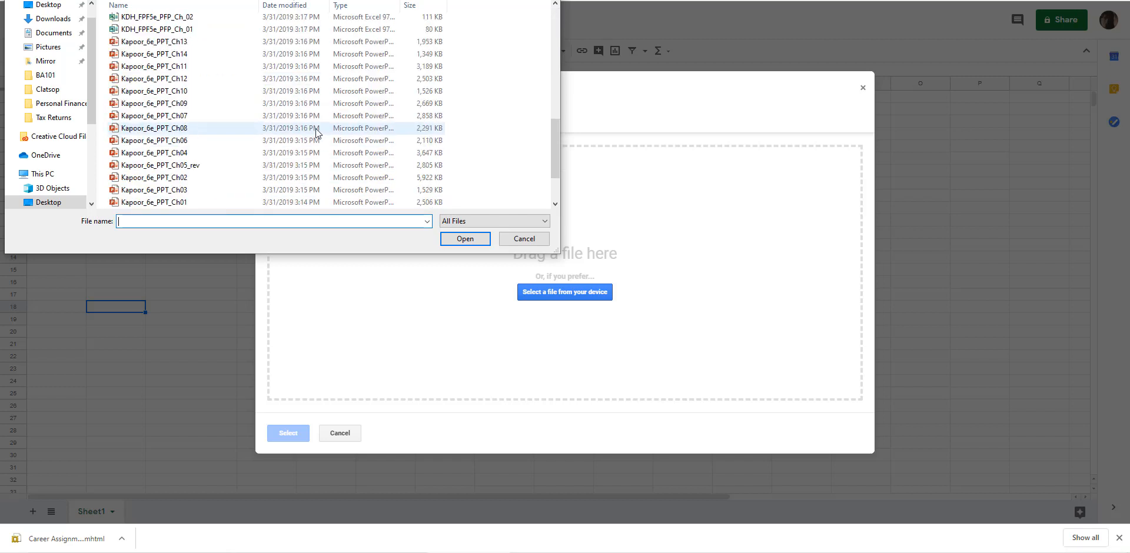
double_click(217, 93)
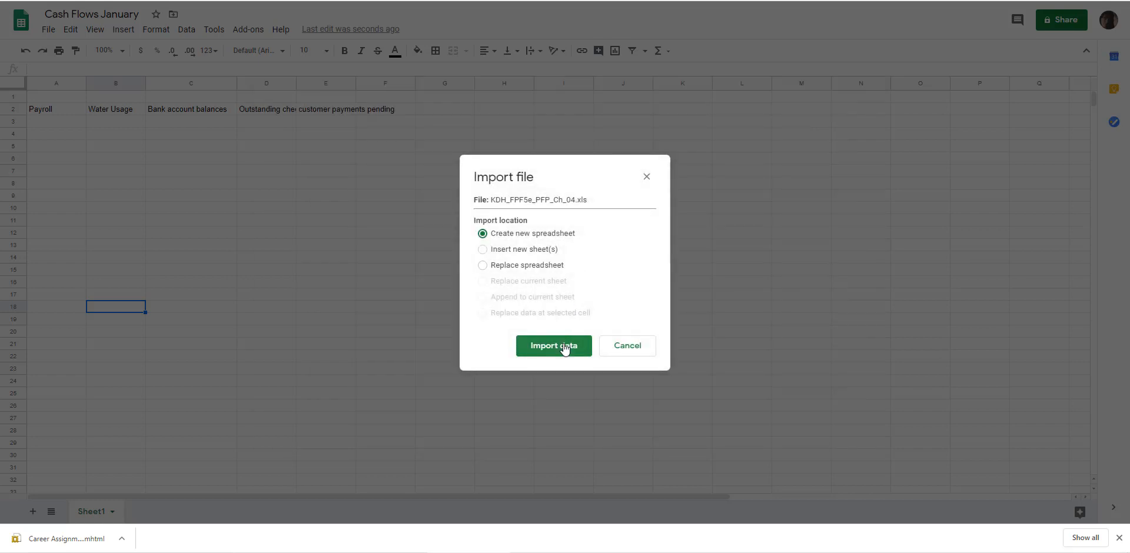
- Import the uploaded file with the Create new spreadsheet option, and return to the Cash Flows January sheet
left_click(564, 347)
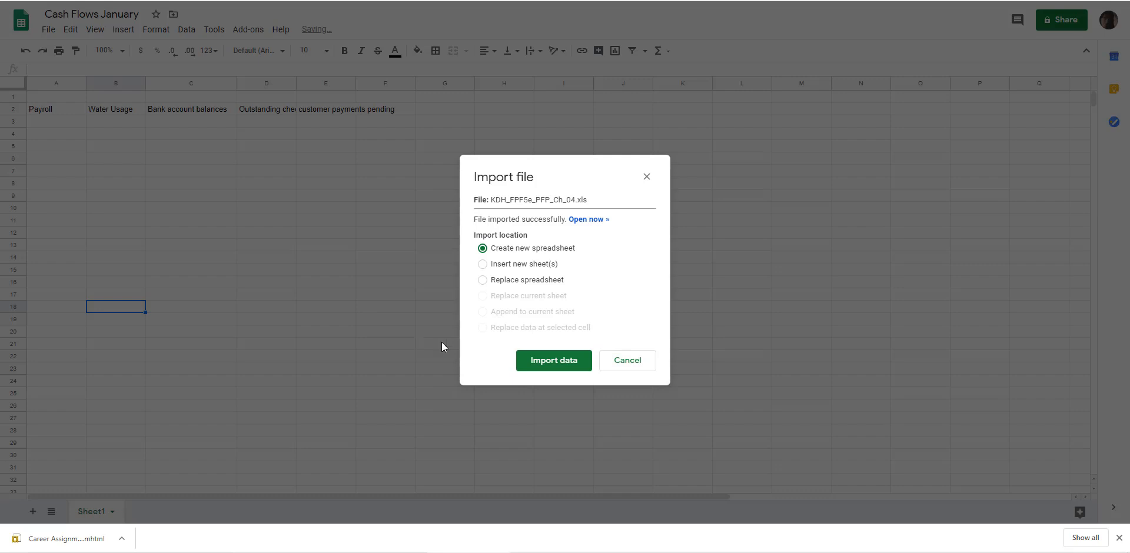
left_click(550, 366)
left_click(566, 366)
left_click(645, 177)
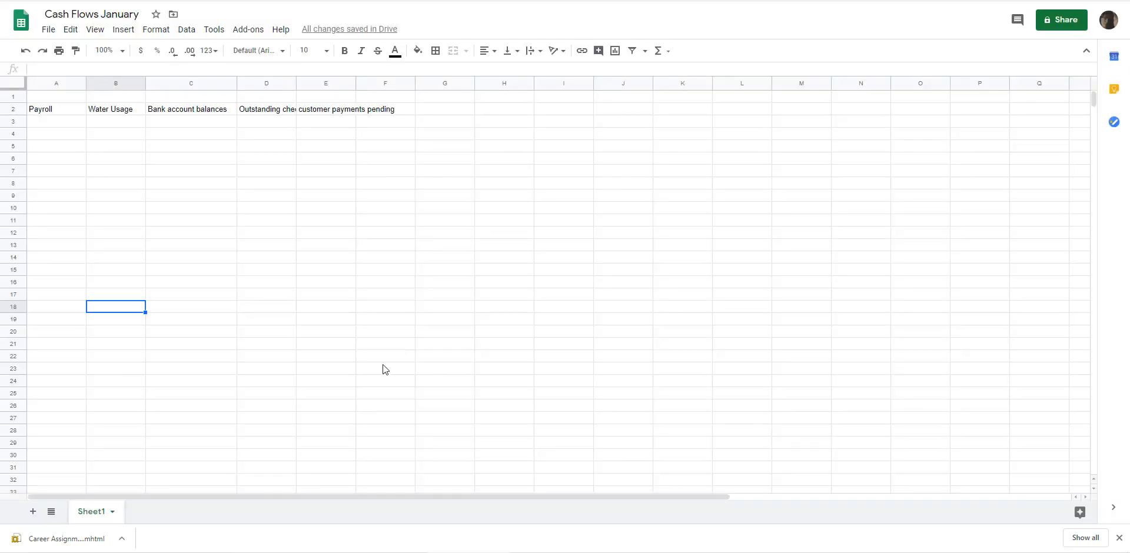
left_click(524, 268)
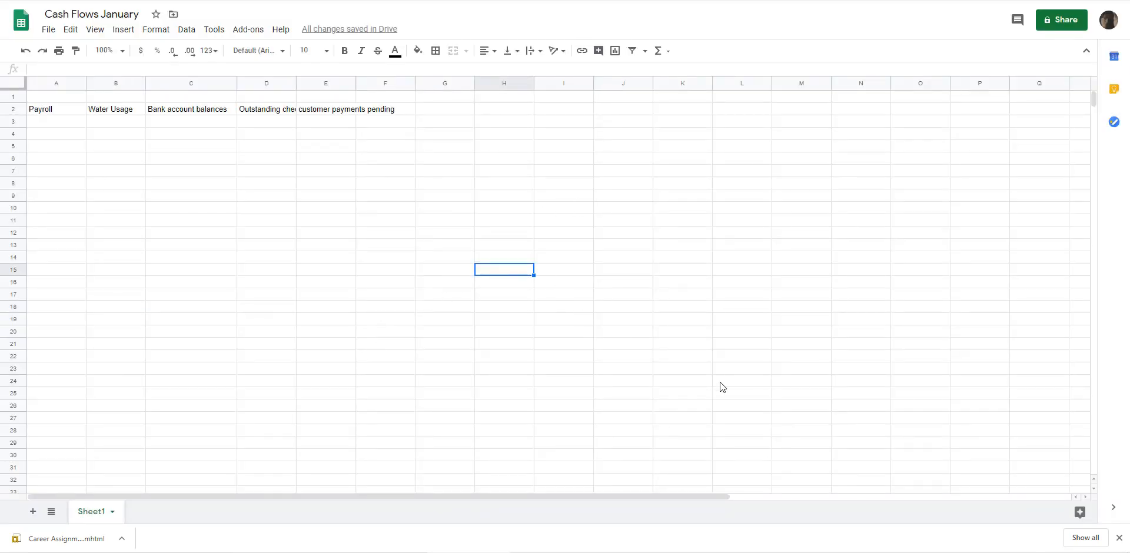
- Import KDH_FPF5e_PFP_Ch_04.xls from My Drive into the current spreadsheet with the Insert new sheet(s) option
left_click(48, 33)
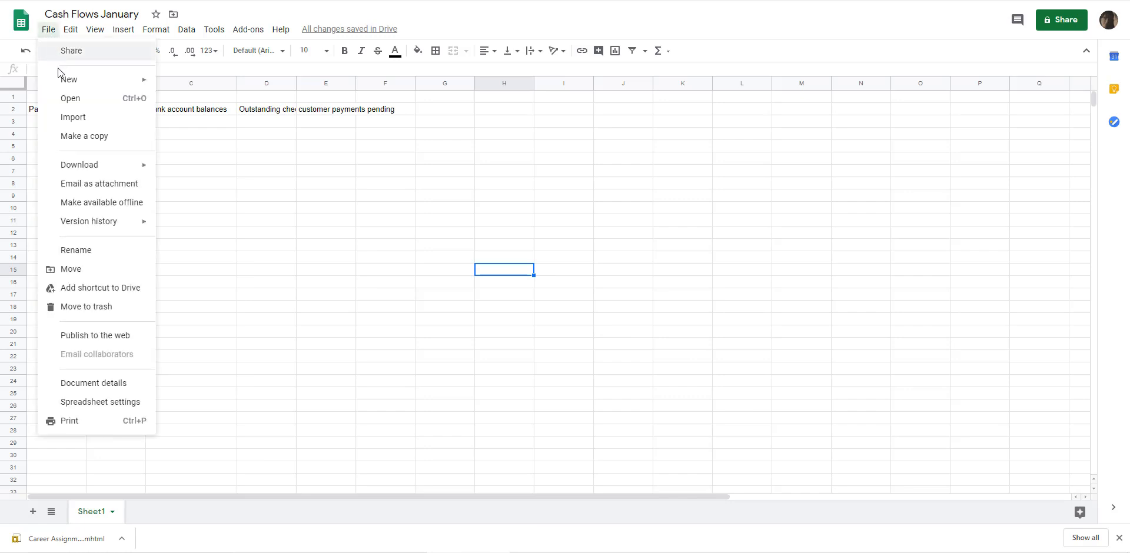
left_click(71, 118)
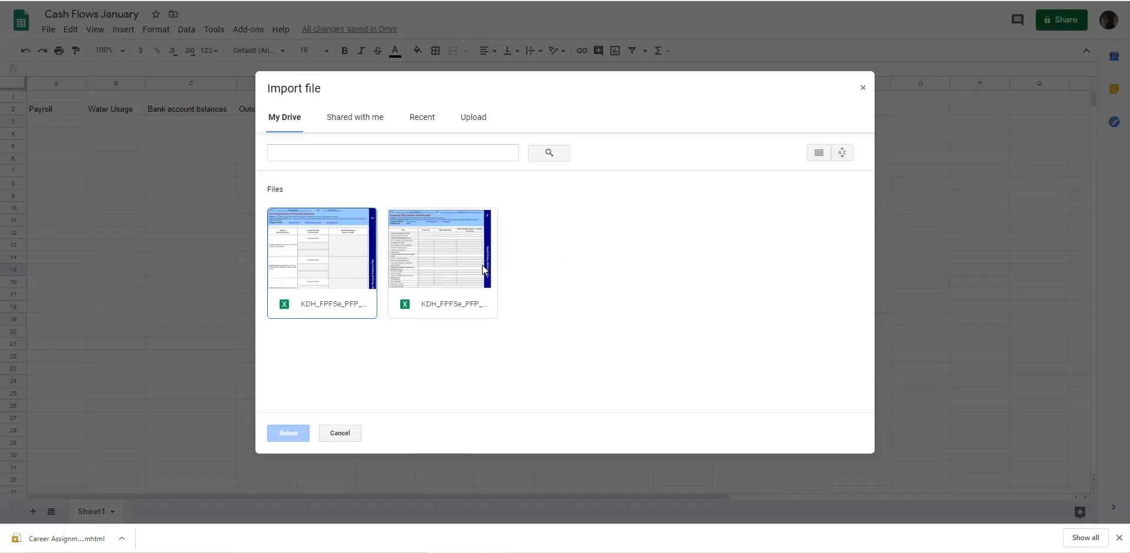
double_click(343, 277)
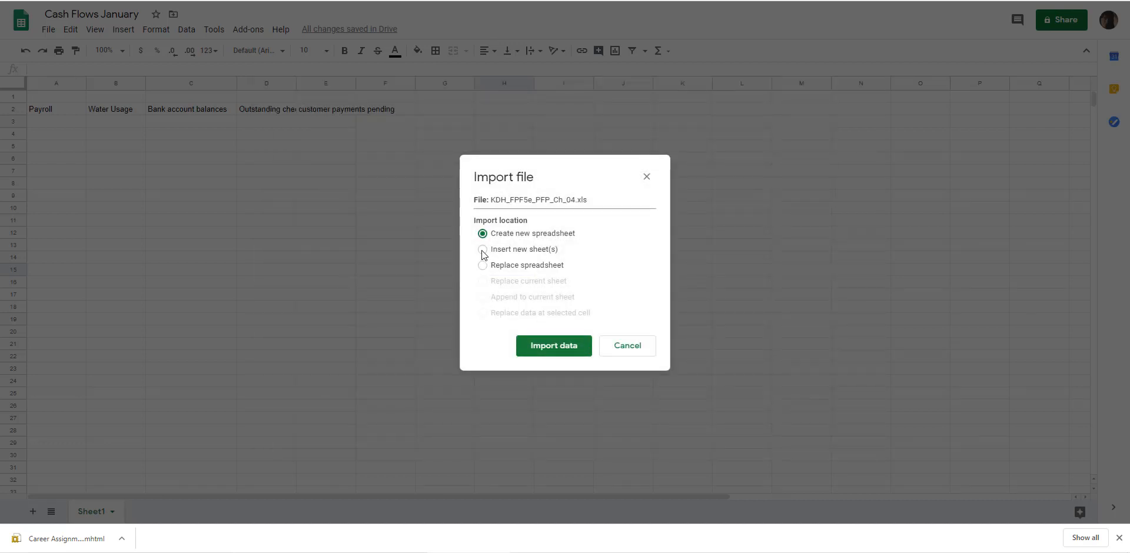
left_click(494, 252)
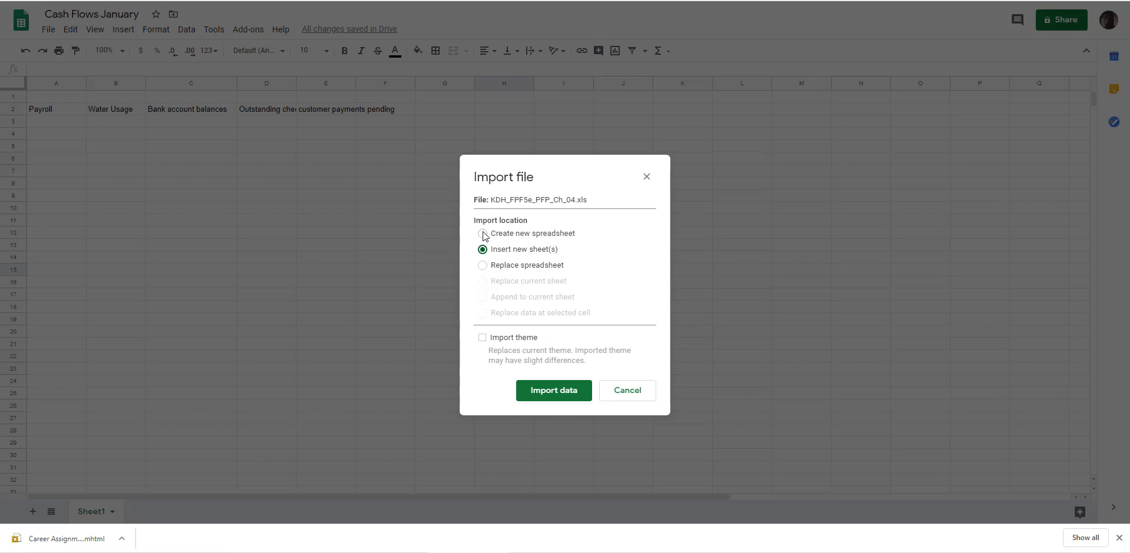
left_click(484, 266)
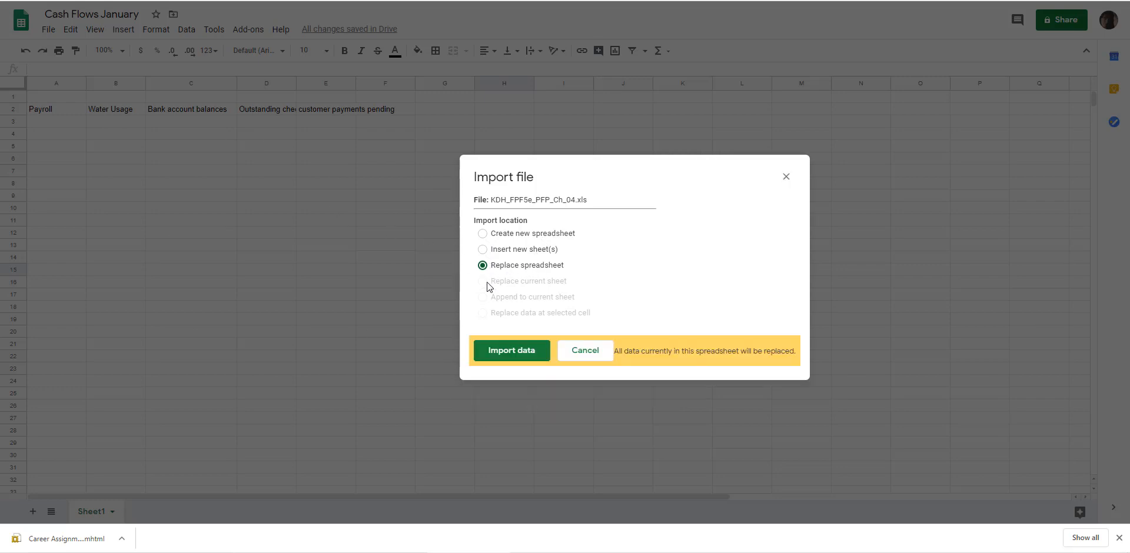
left_click(484, 251)
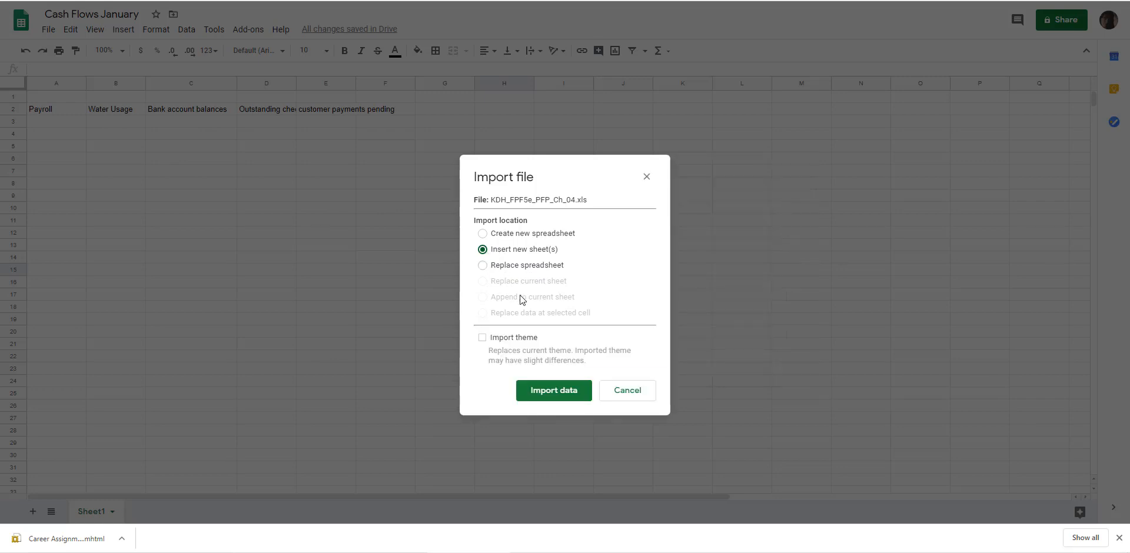
left_click(559, 389)
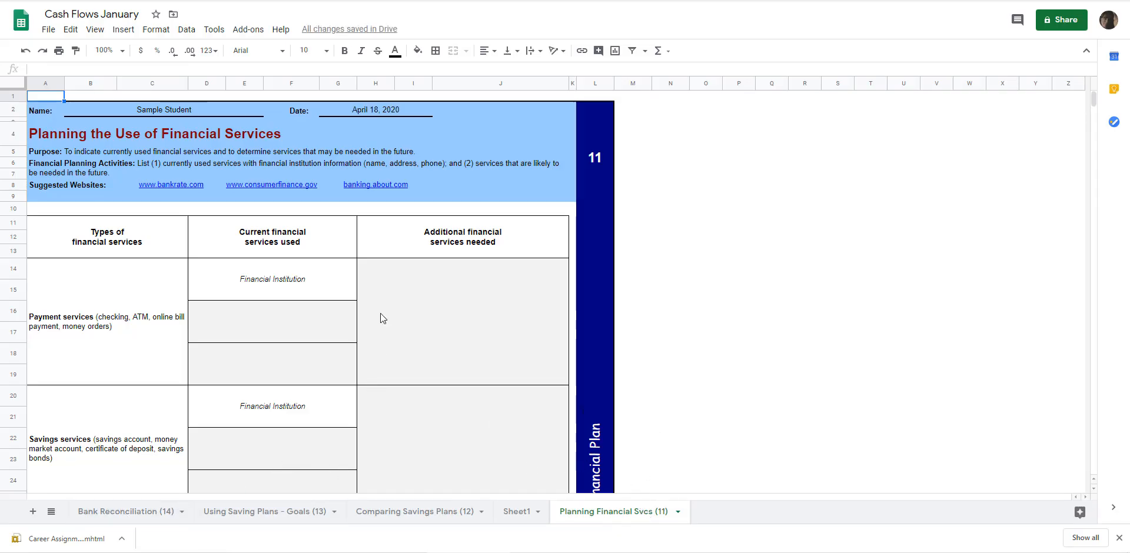
- Look through the imported Planning Financial Svcs (11) sheet down to its last section and back to its header
left_click(475, 298)
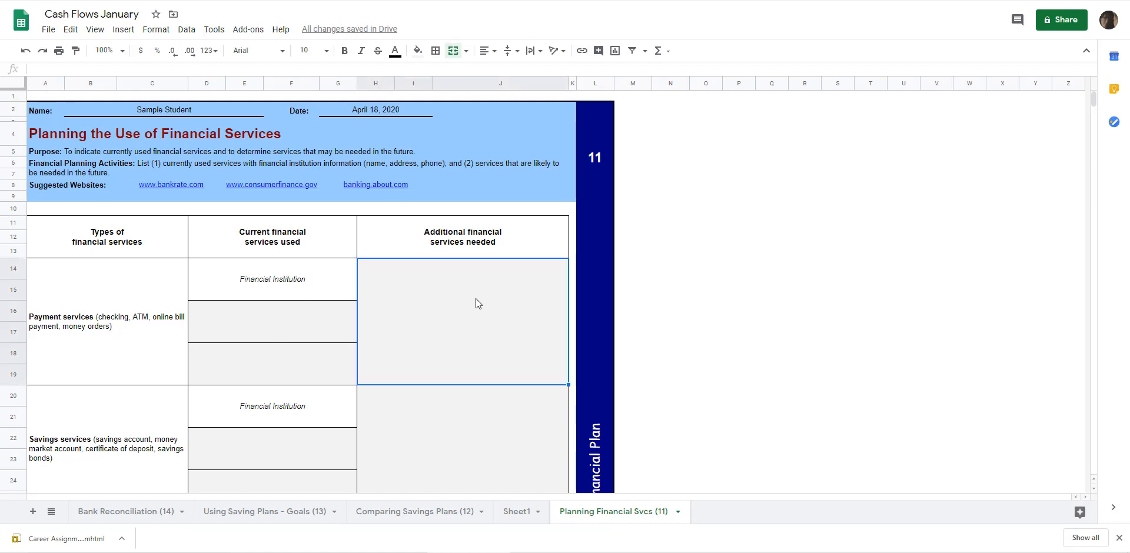
scroll(476, 298, "down", 3)
scroll(476, 298, "down", 3)
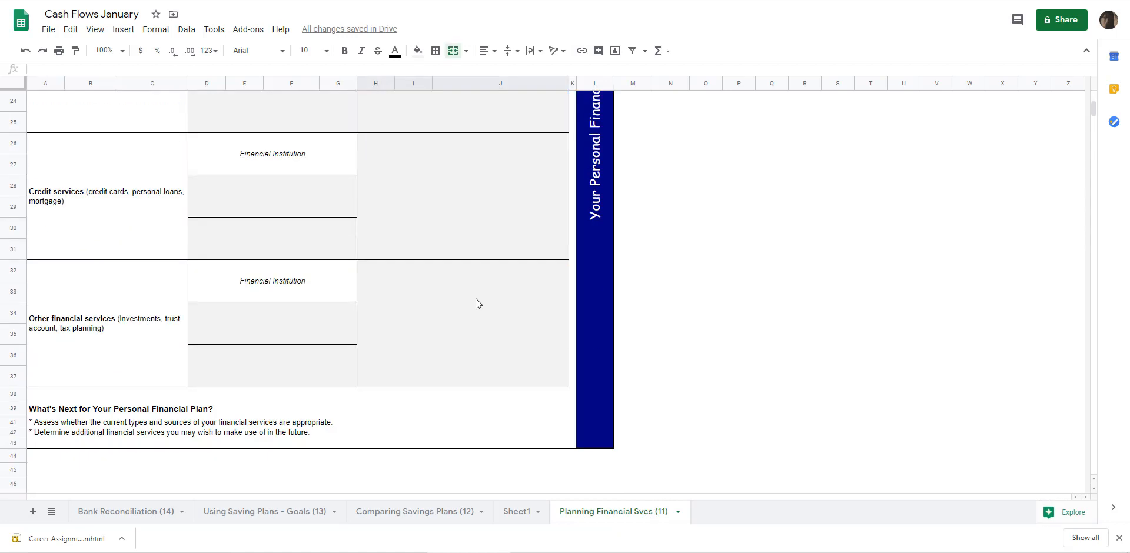
scroll(476, 299, "up", 6)
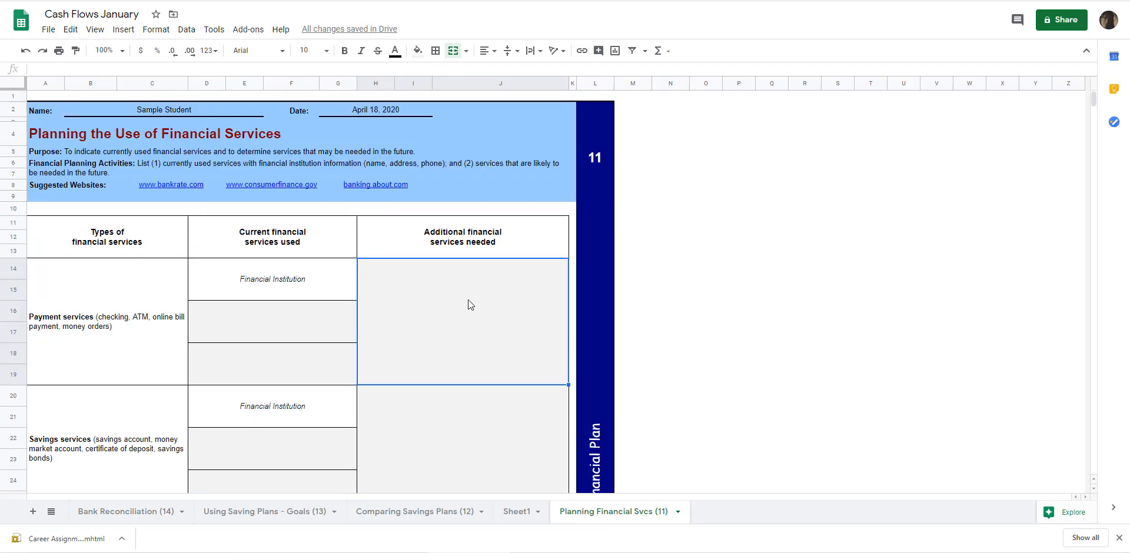
left_click(454, 248)
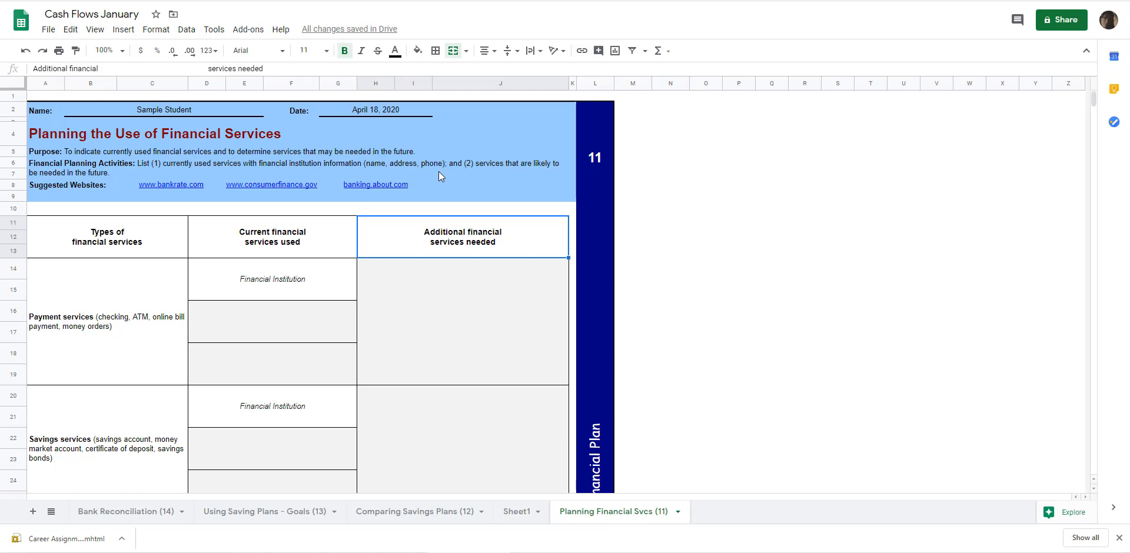
left_click(802, 248)
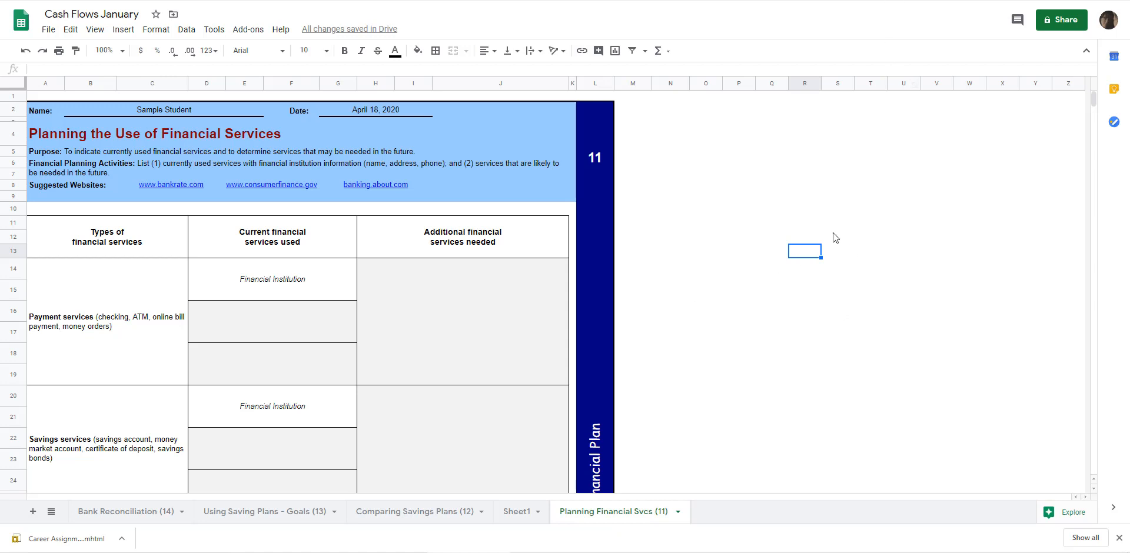
left_click(703, 311)
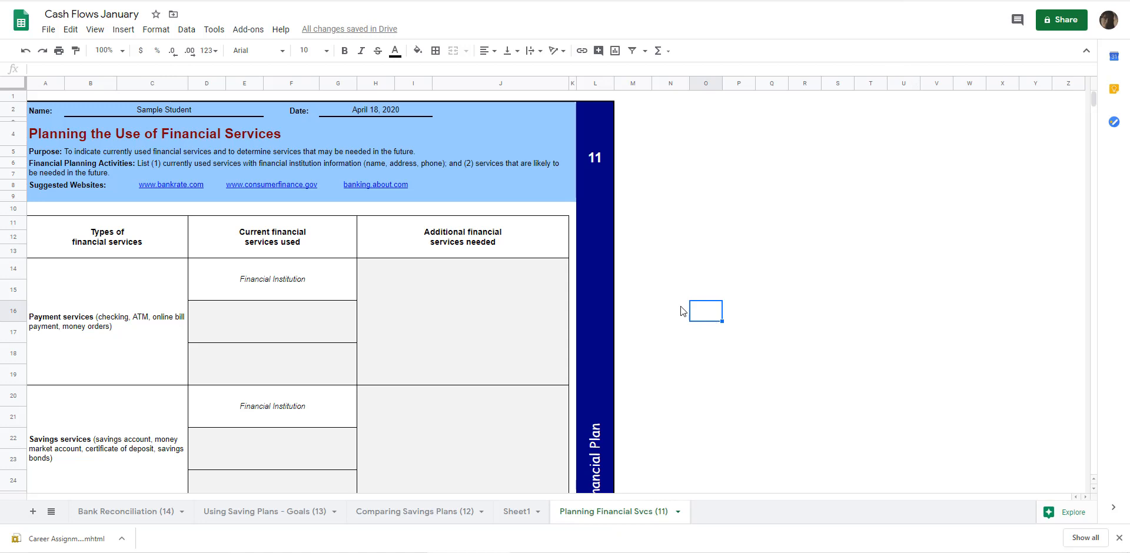